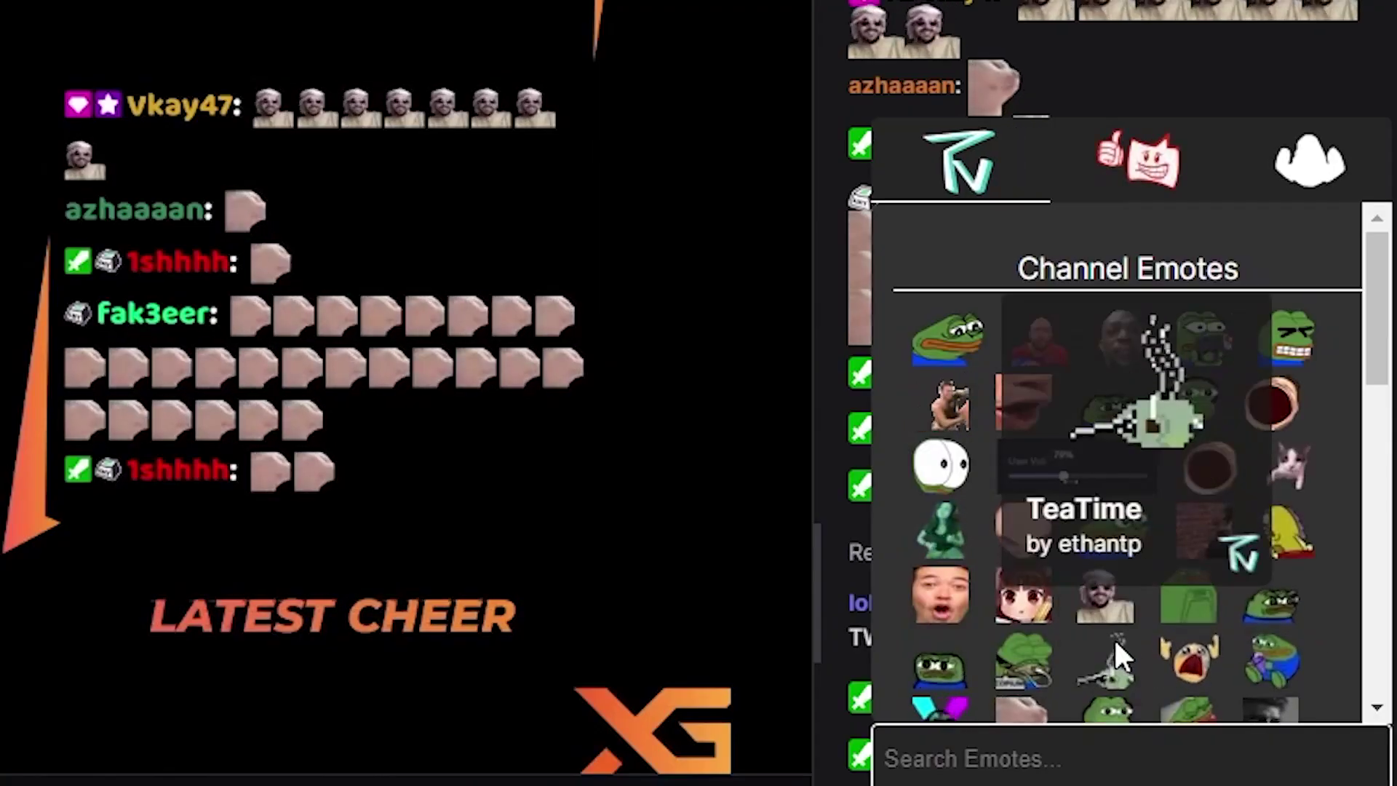
Scroll through the Channel Emotes list in the Twitch chat's 7TV emote menu
{"action": "scroll", "coordinate": [985, 462], "scroll_direction": "down", "scroll_amount": 2}
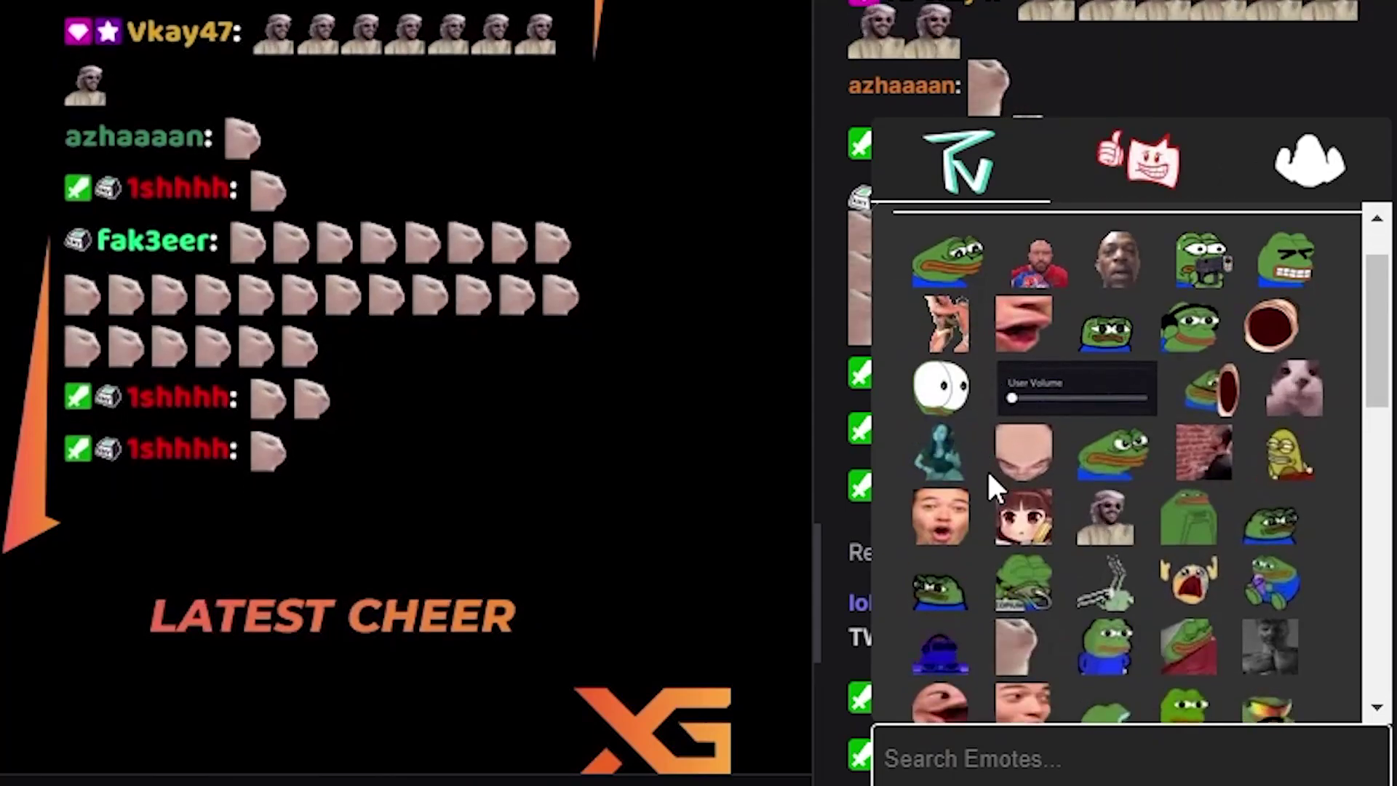
{"action": "scroll", "coordinate": [1018, 553], "scroll_direction": "down", "scroll_amount": 1}
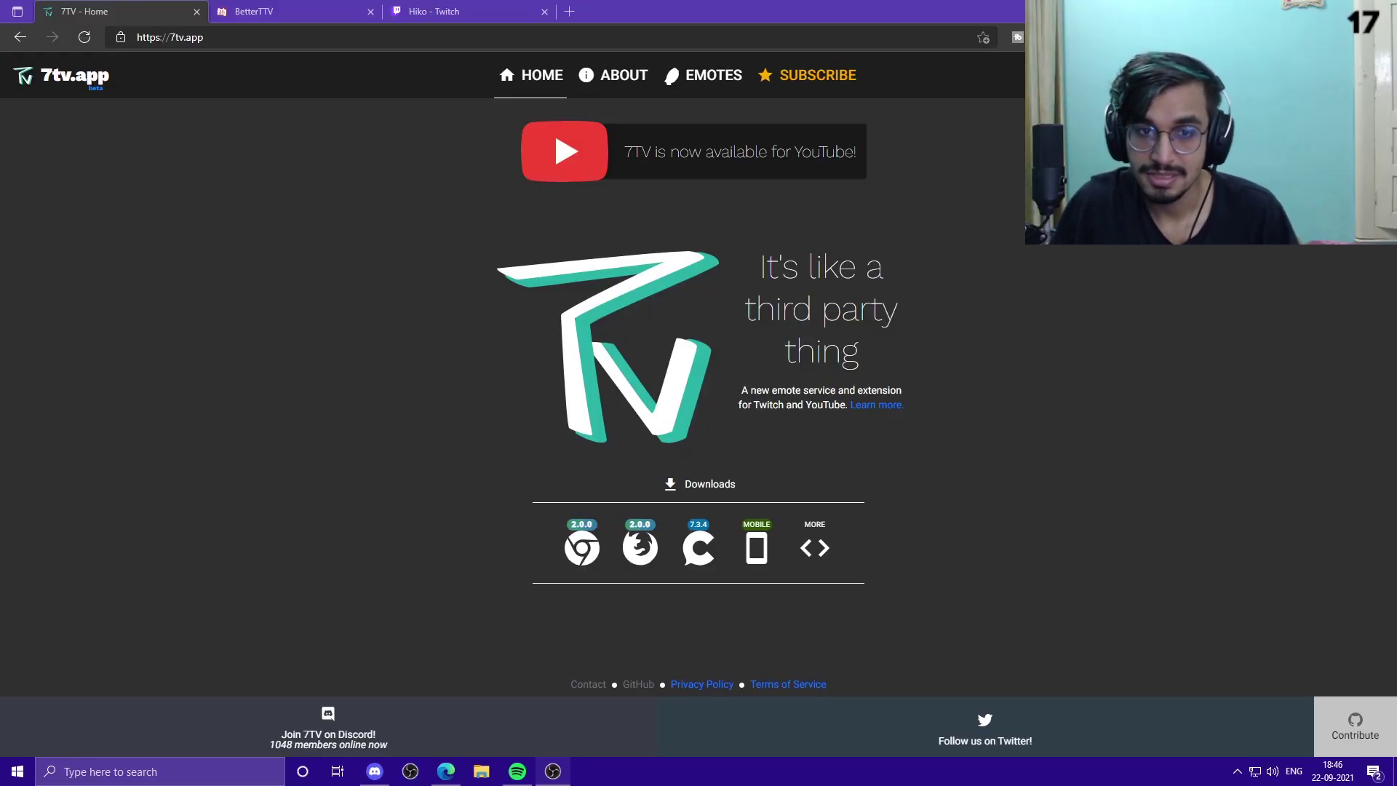
Search Google for '7tv extension' in a new tab and open 7TV's Chrome Web Store page
{"action": "left_click", "coordinate": [568, 12]}
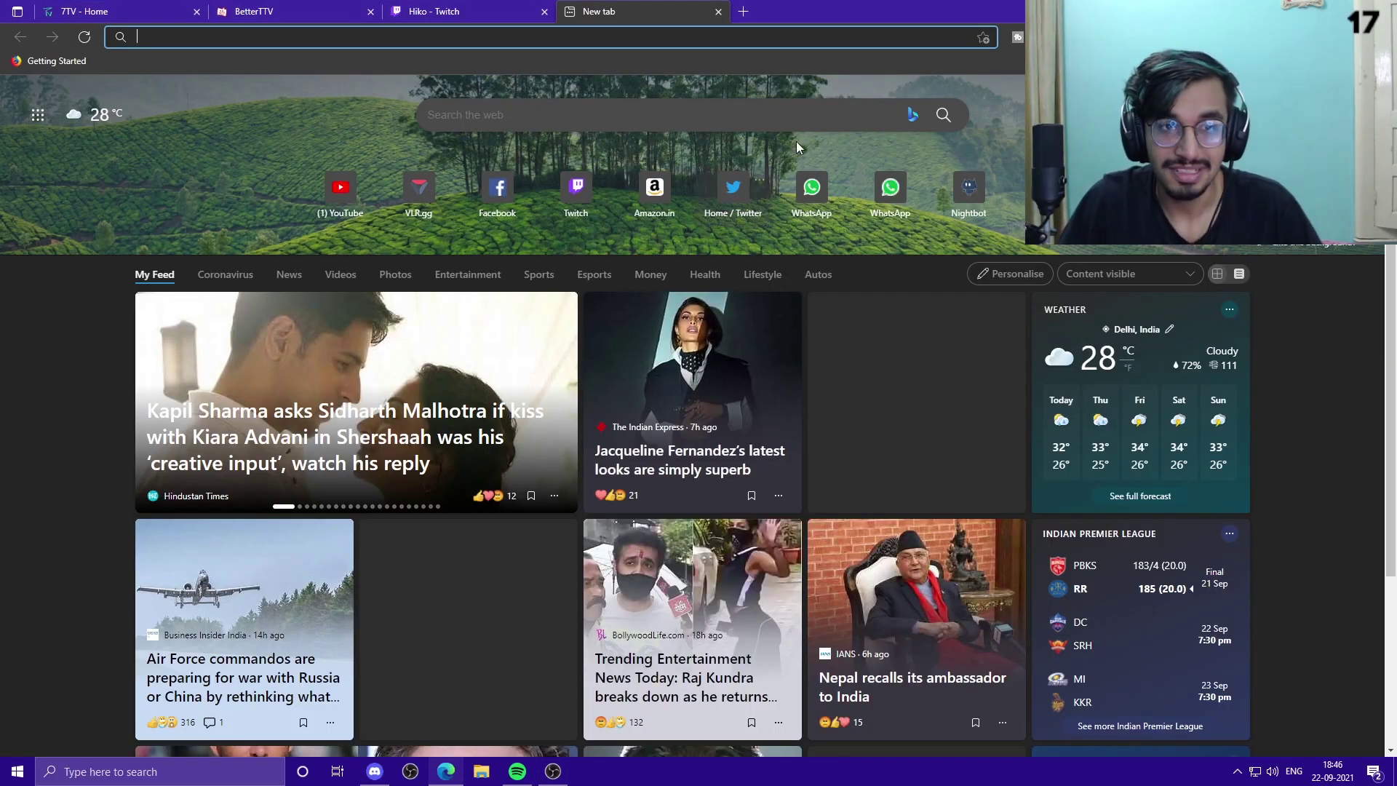
{"action": "type", "text": "7tv ext"}
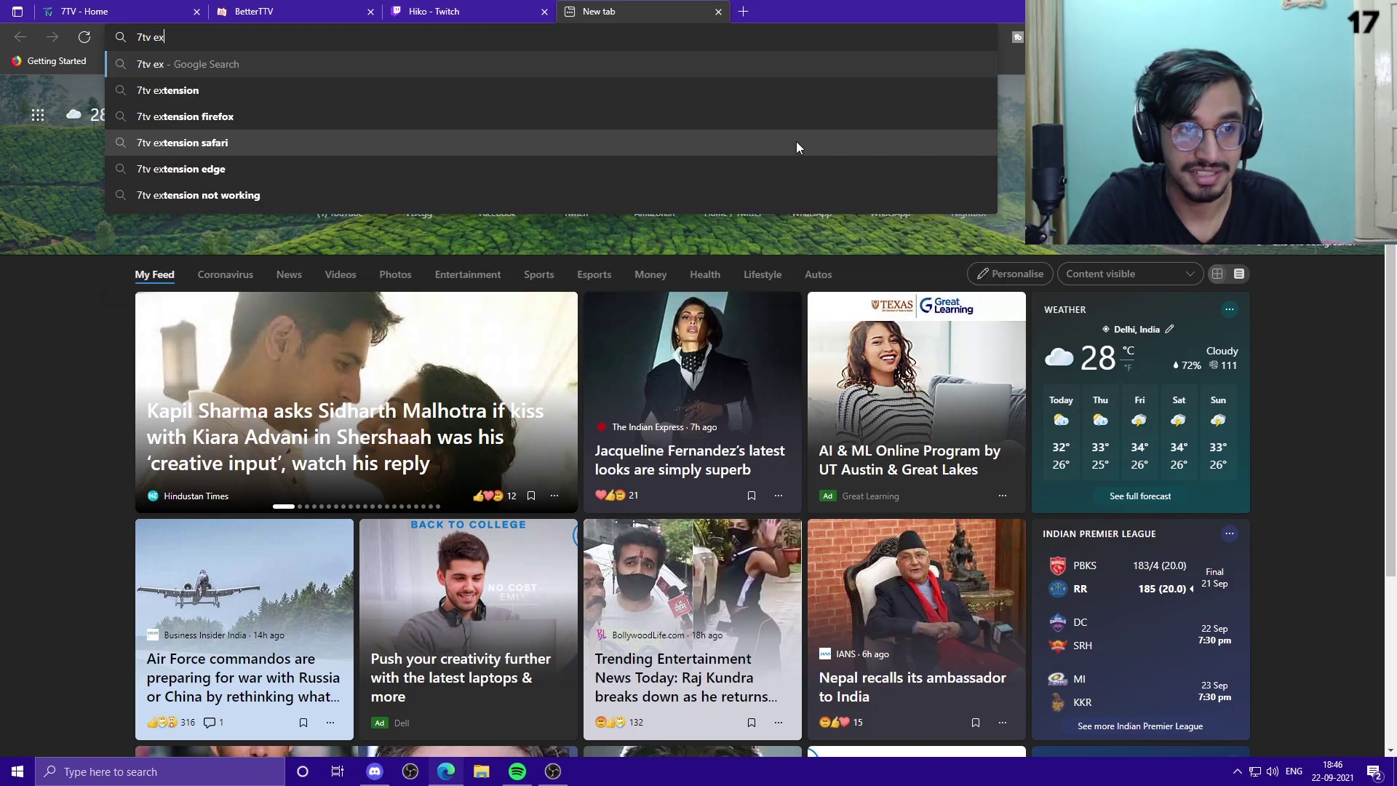
{"action": "key", "text": "Down"}
{"action": "key", "text": "Return"}
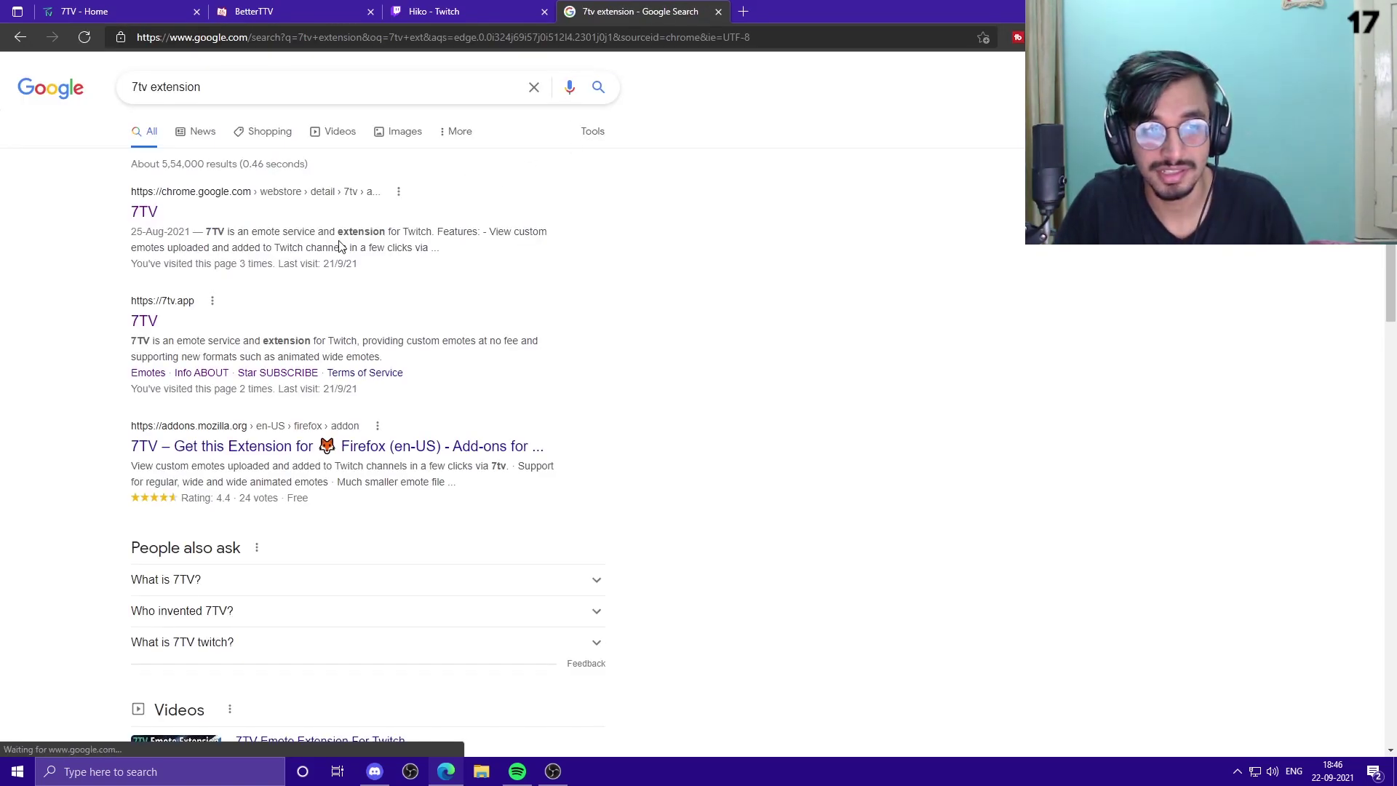
{"action": "left_click", "coordinate": [182, 195]}
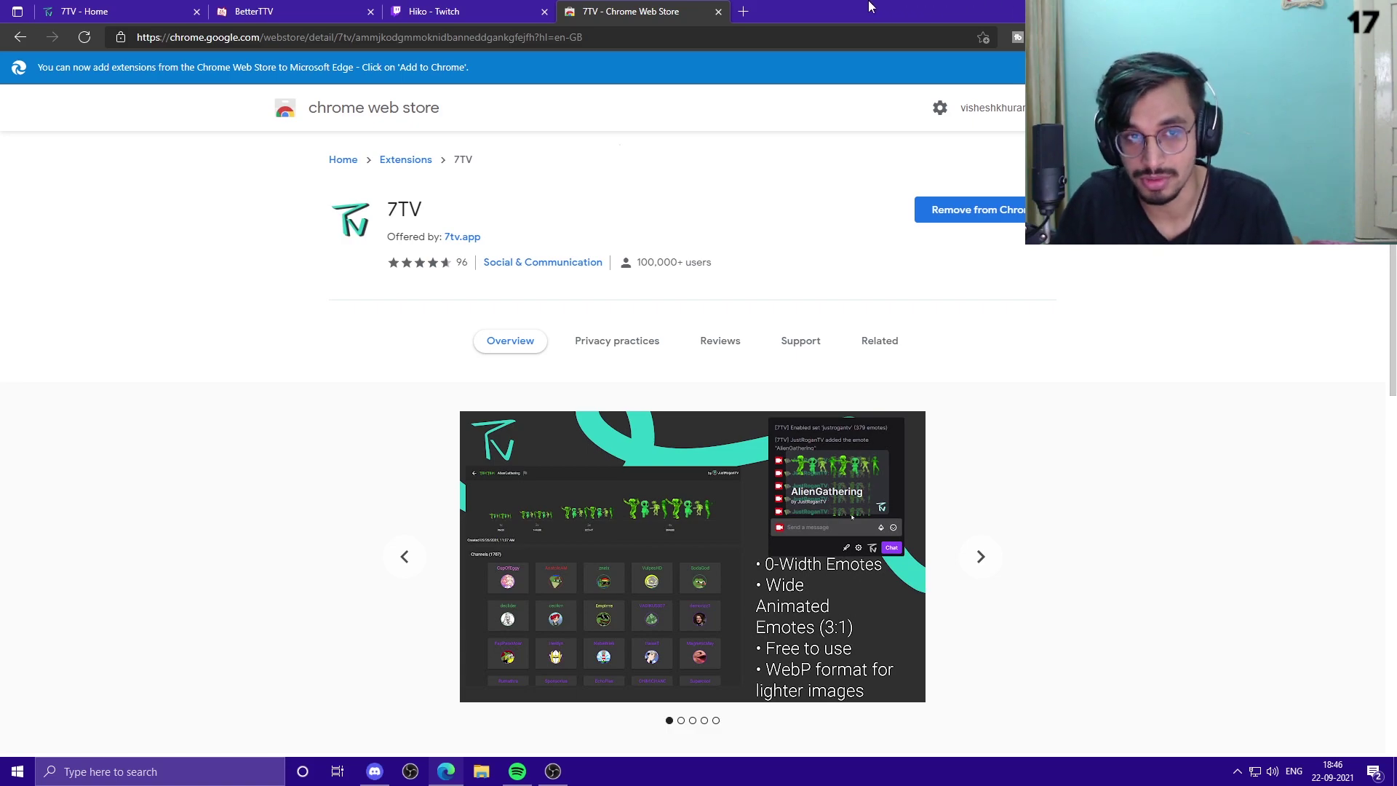
Open BetterTTV's Chrome Web Store page from a 'betterttv extension' search, then return to 7TV's store page
{"action": "left_click", "coordinate": [743, 12]}
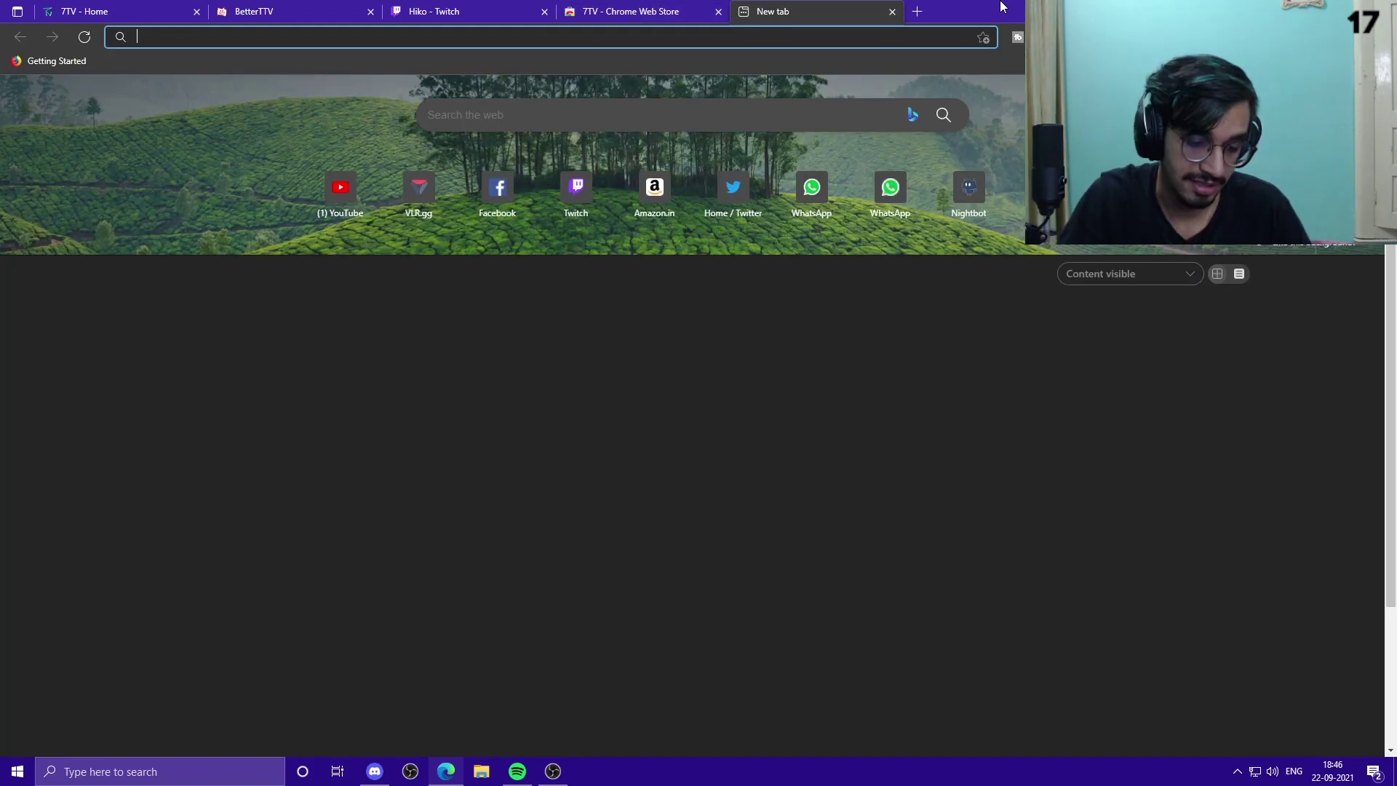
{"action": "type", "text": "betttert"}
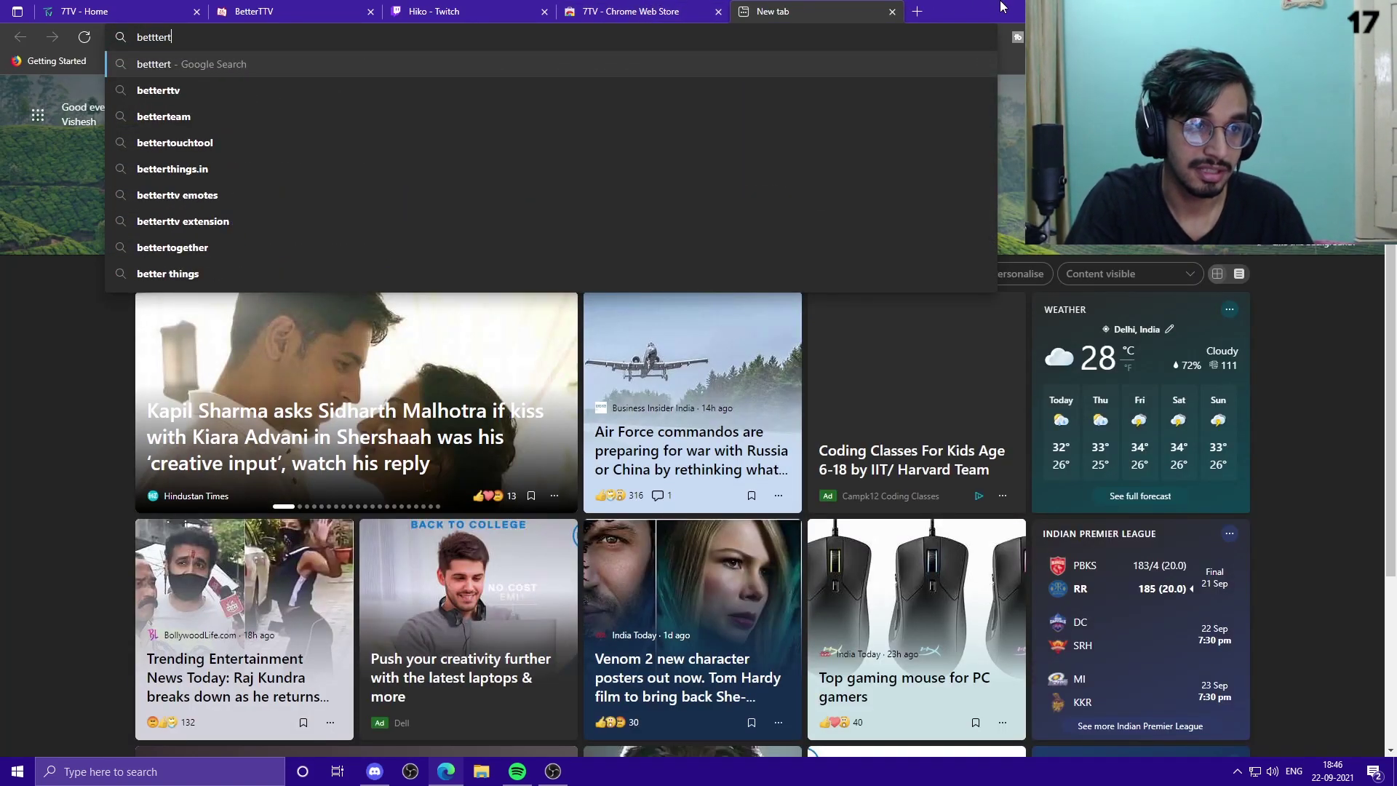
{"action": "type", "text": "v exten"}
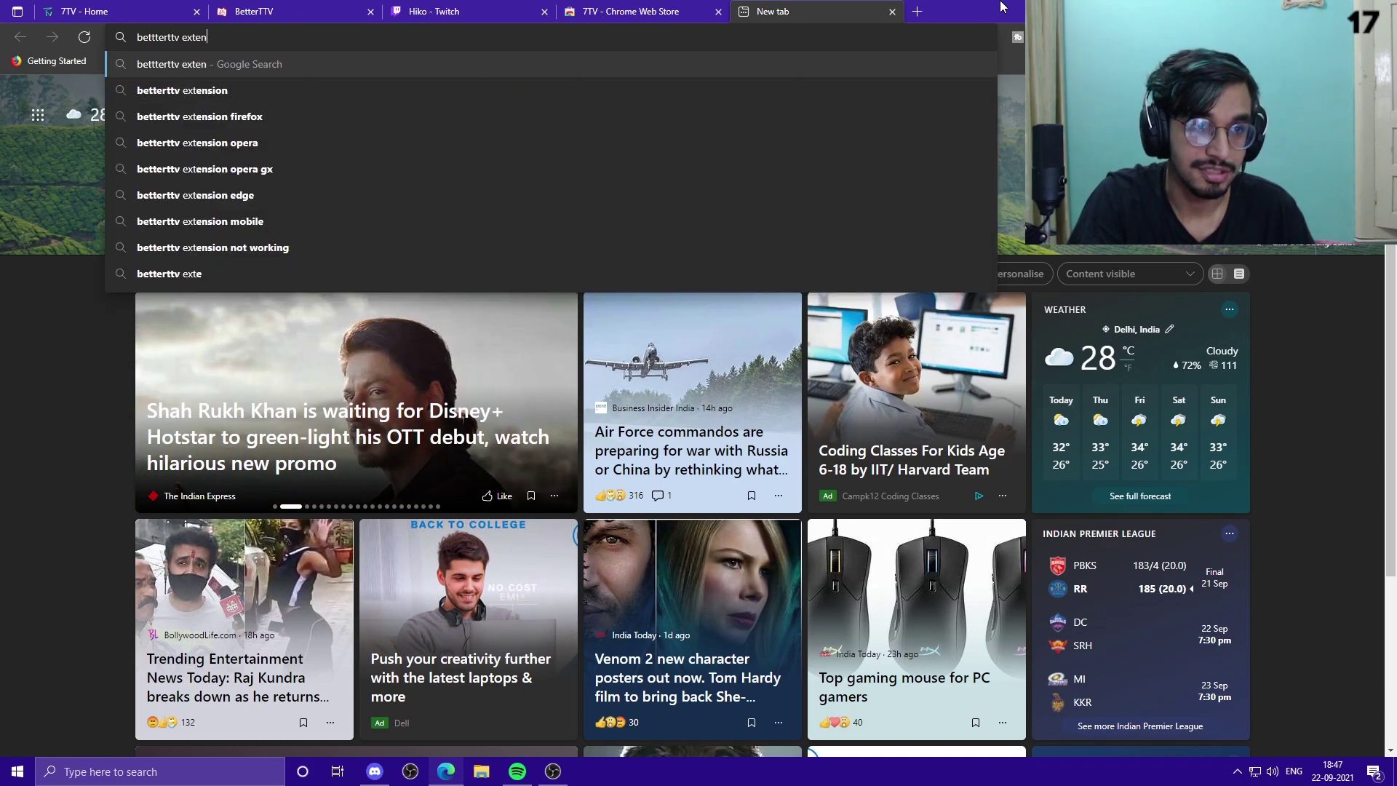
{"action": "key", "text": "Down"}
{"action": "key", "text": "Return"}
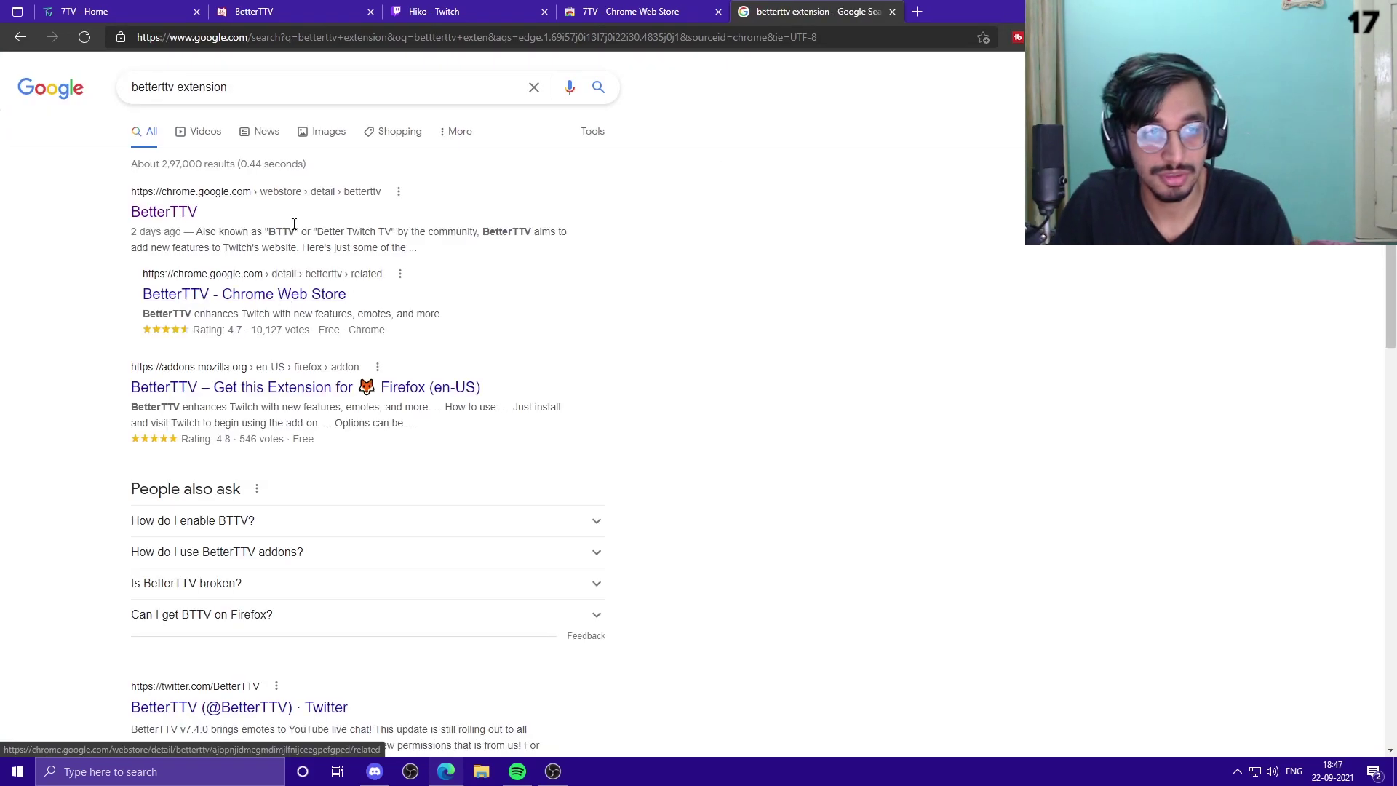
{"action": "left_click", "coordinate": [156, 218]}
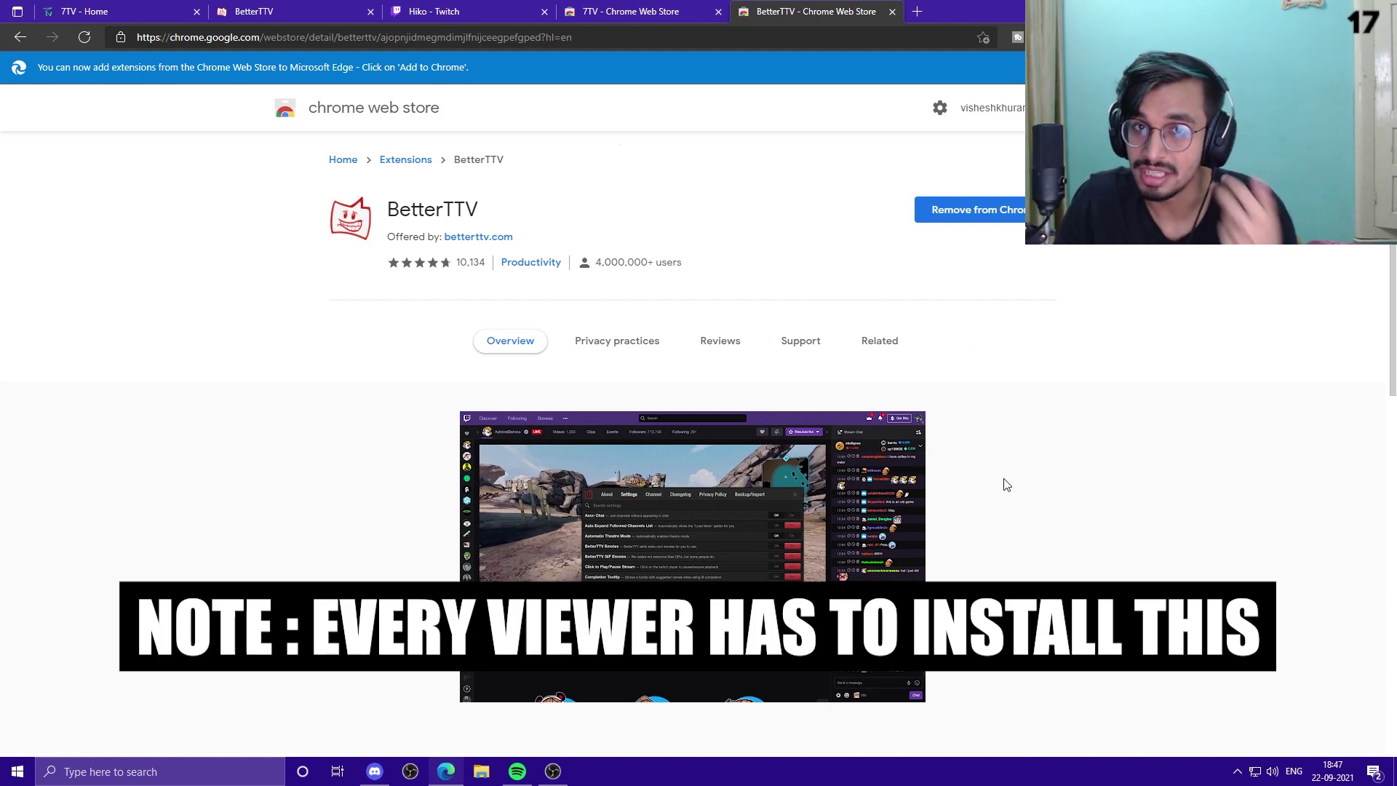
{"action": "left_click", "coordinate": [666, 19]}
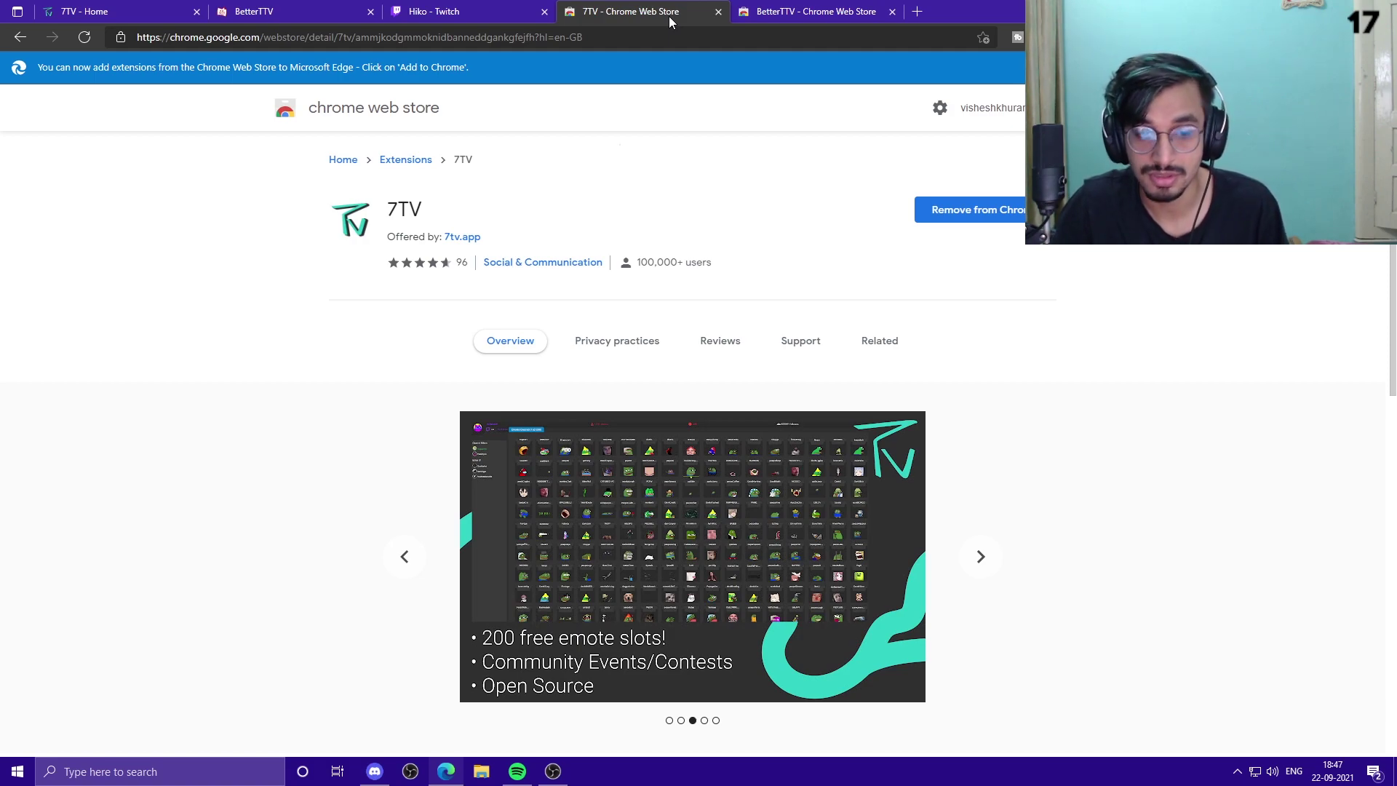
Cycle through the open tabs and load 7tv.app in place of the 7TV store page
{"action": "key", "text": "ctrl+shift+Tab"}
{"action": "key", "text": "ctrl+Tab"}
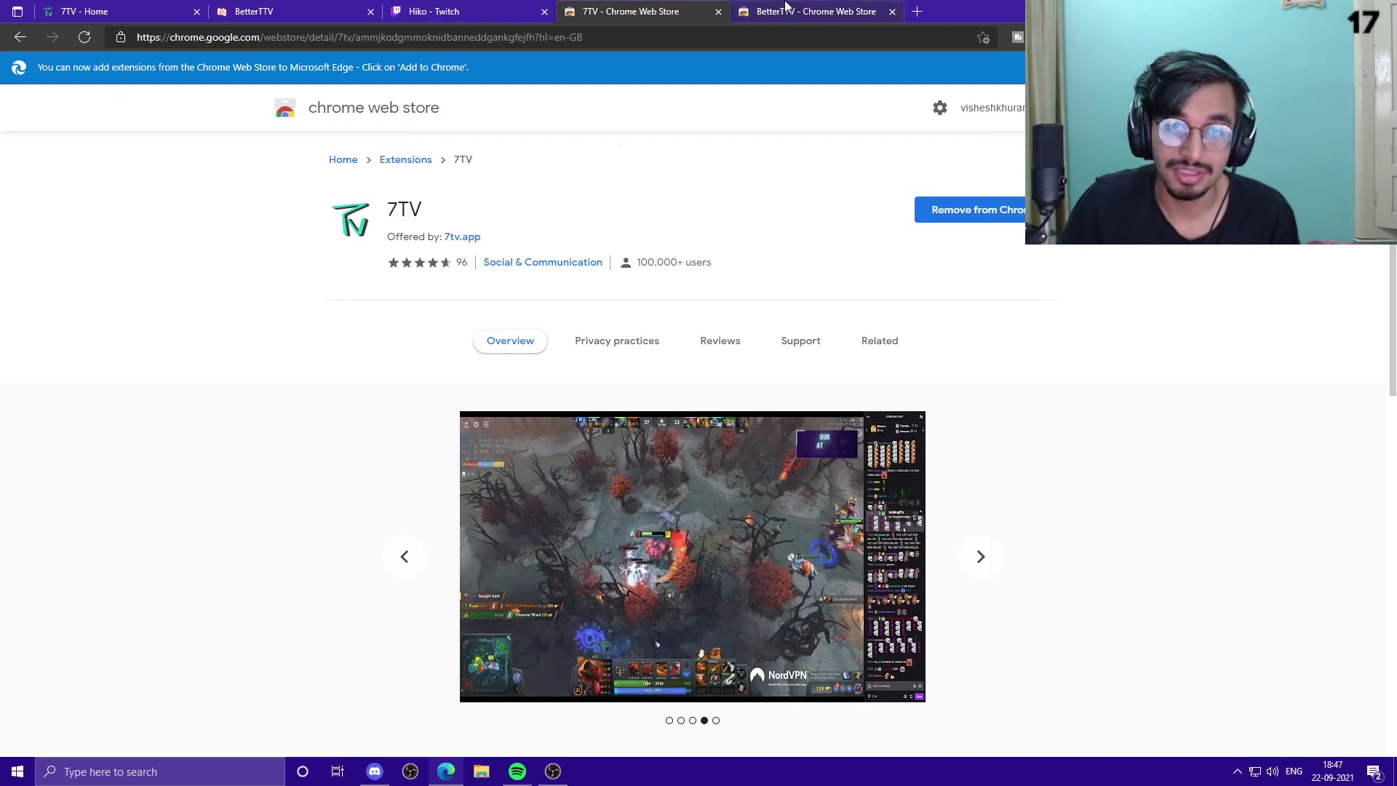
{"action": "left_click", "coordinate": [786, 9]}
{"action": "left_click", "coordinate": [283, 8]}
{"action": "left_click", "coordinate": [150, 9]}
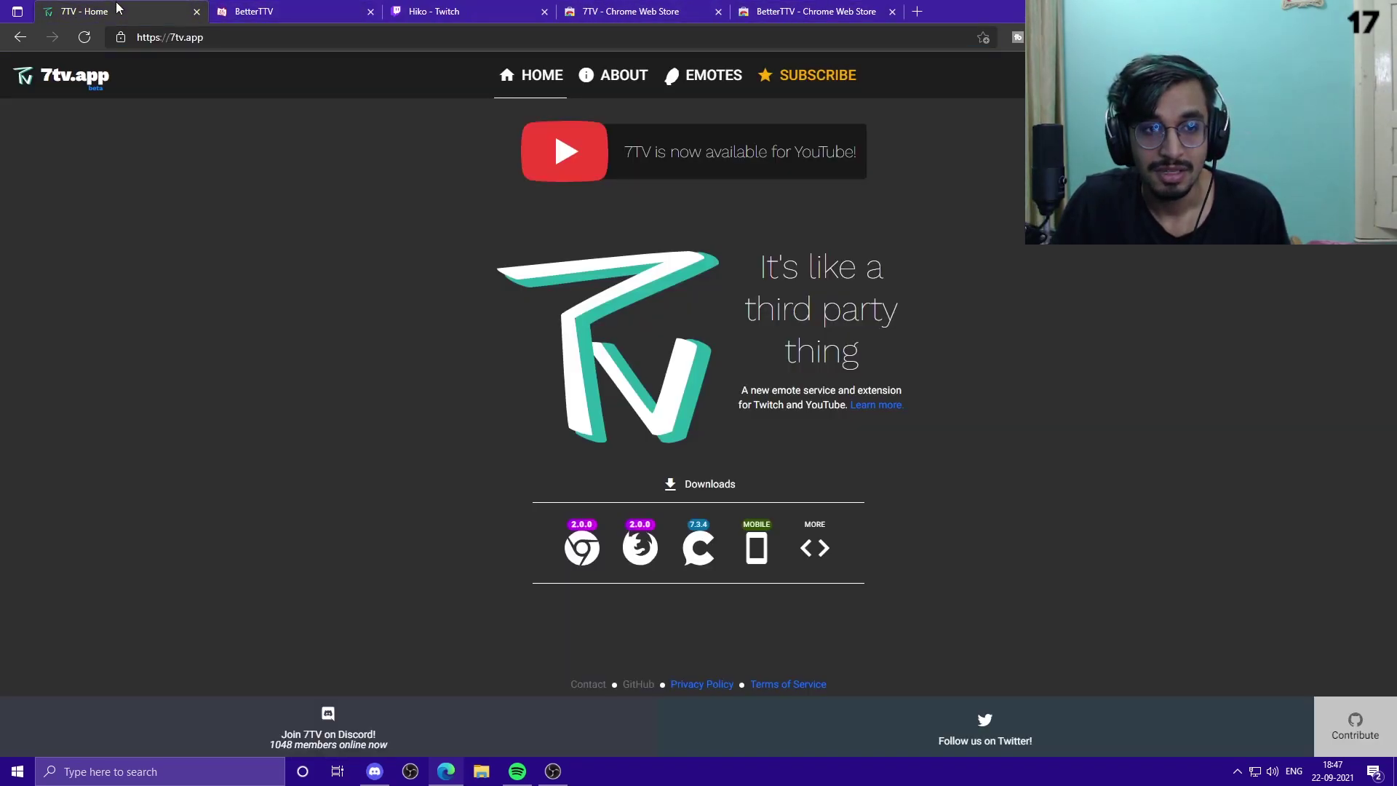
{"action": "left_click", "coordinate": [630, 11]}
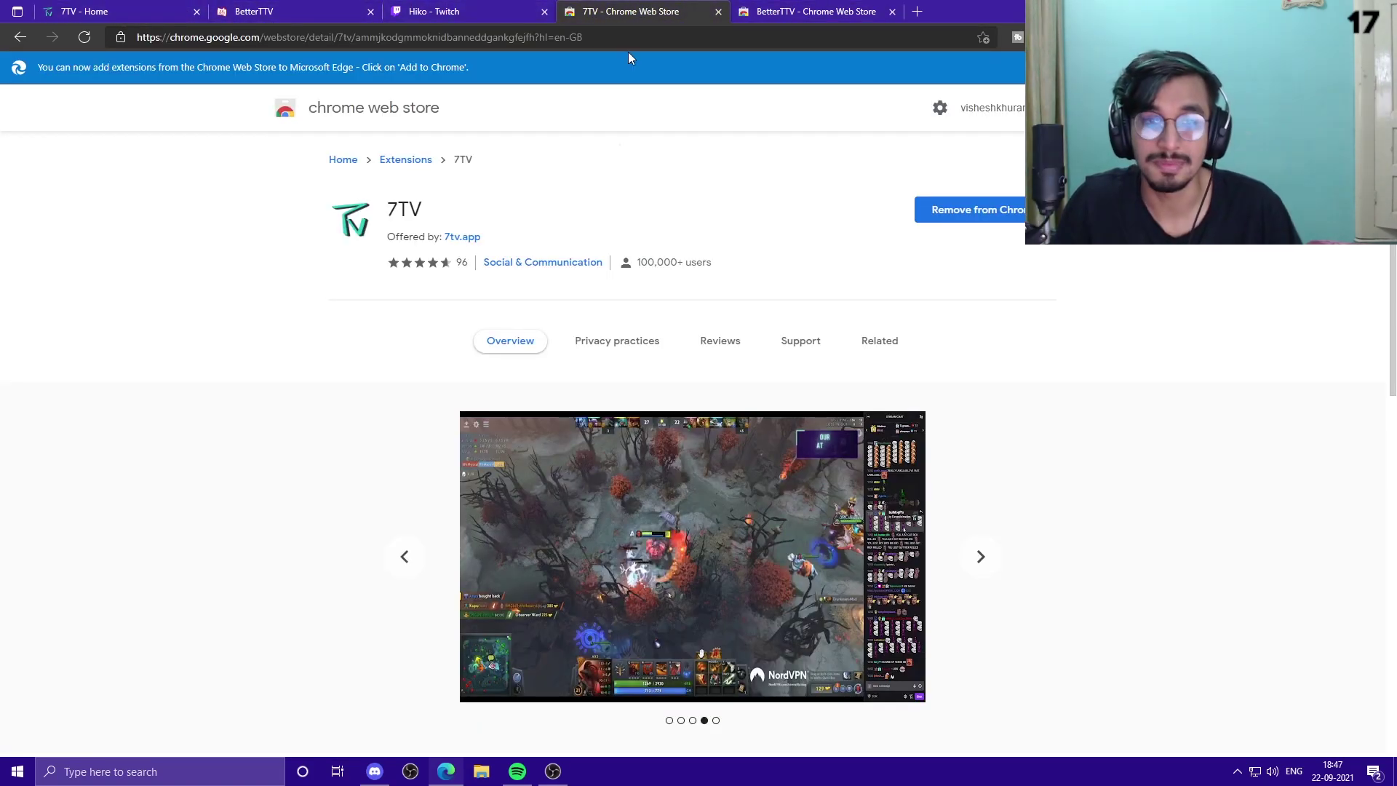
{"action": "left_click", "coordinate": [626, 47]}
{"action": "type", "text": "7tv"}
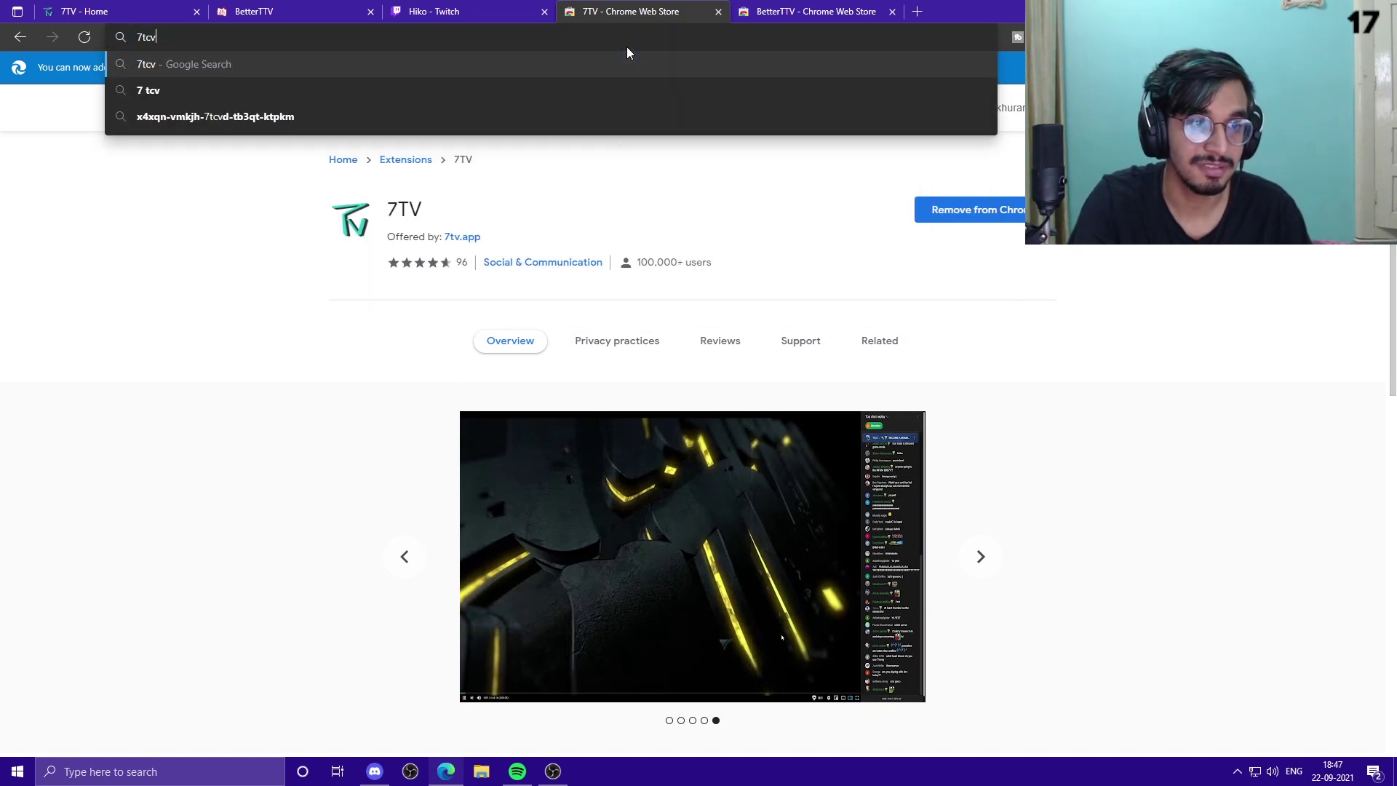
{"action": "key", "text": "Return"}
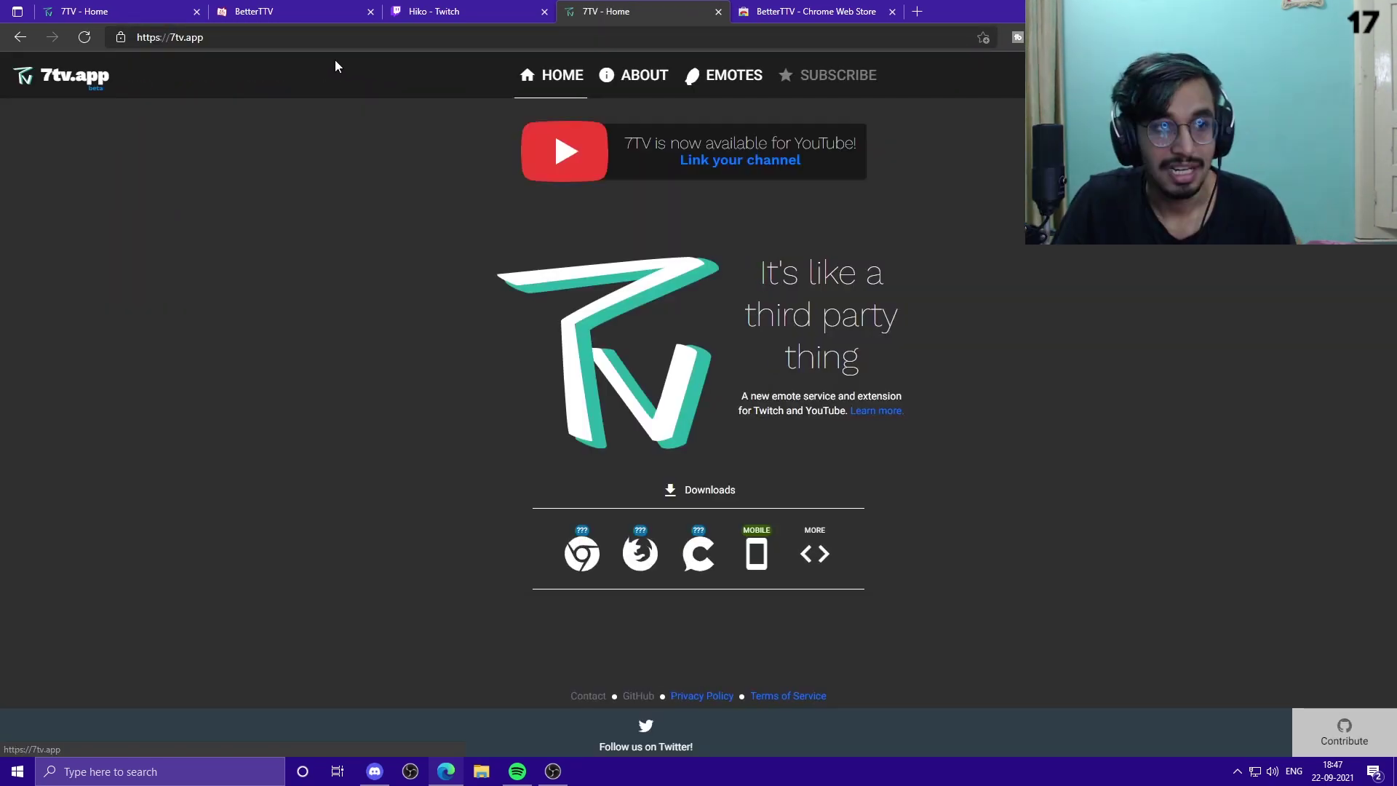
Deselect the address and 'available for YouTube' banner text, then reload the 7TV home page
{"action": "left_click", "coordinate": [188, 37]}
{"action": "left_click_drag", "start_coordinate": [206, 38], "coordinate": [170, 41]}
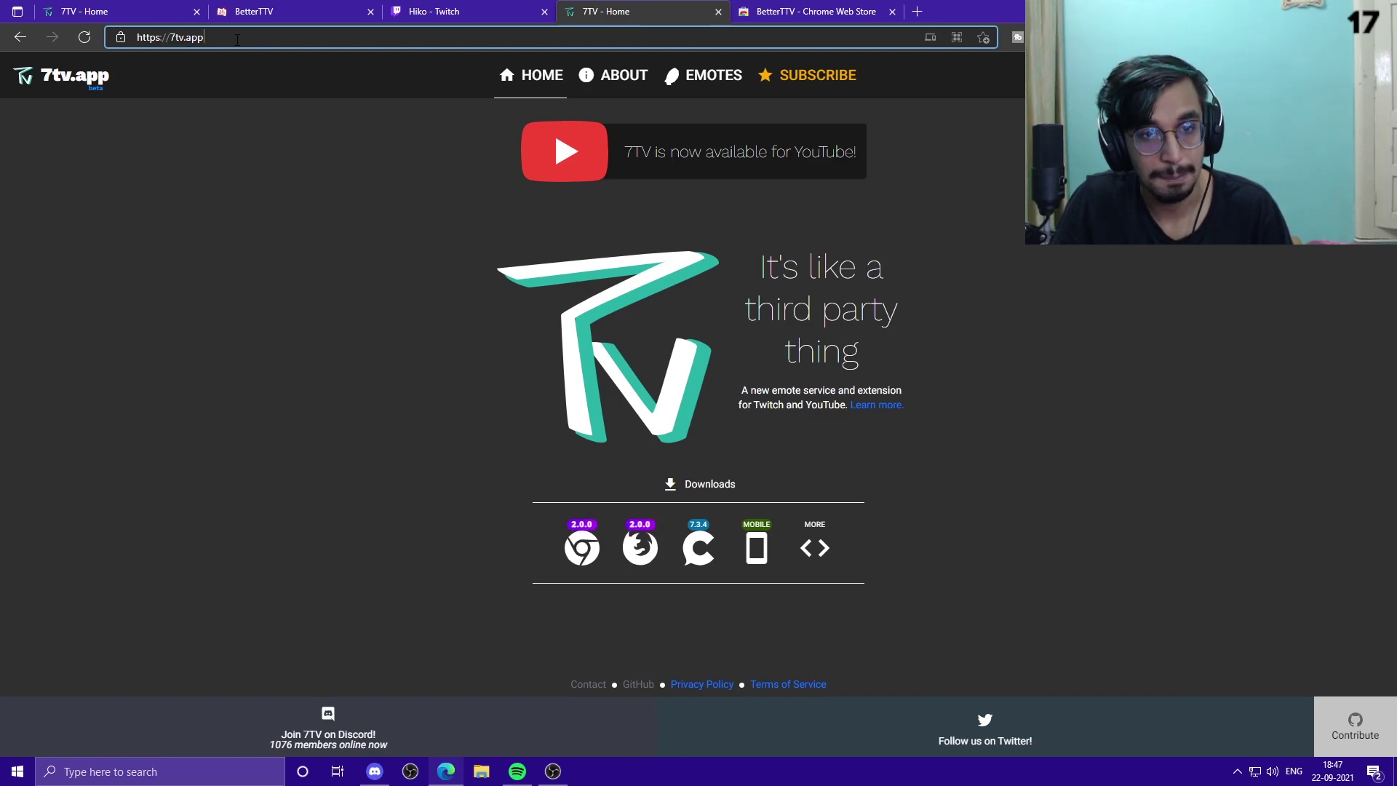
{"action": "left_click", "coordinate": [487, 158]}
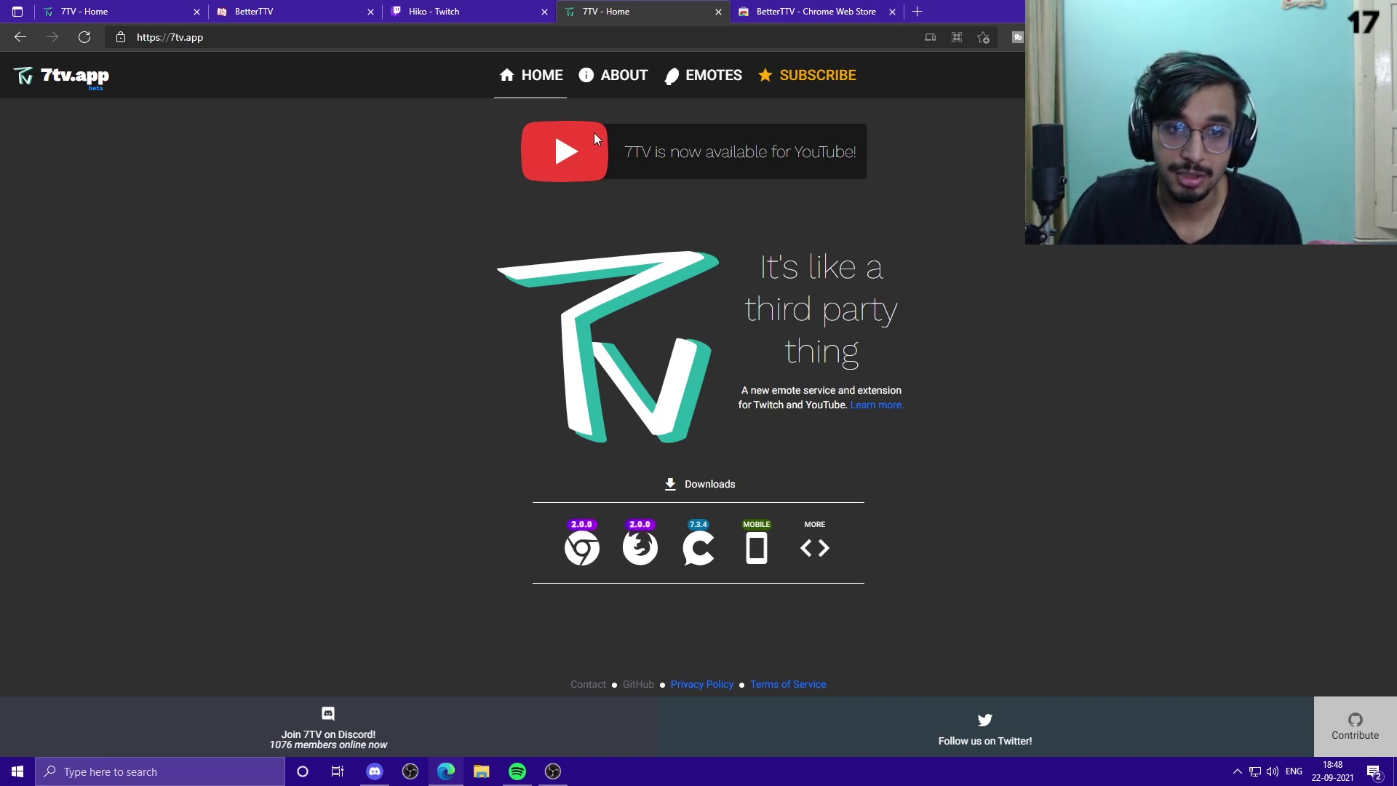
{"action": "left_click_drag", "start_coordinate": [862, 153], "coordinate": [713, 154]}
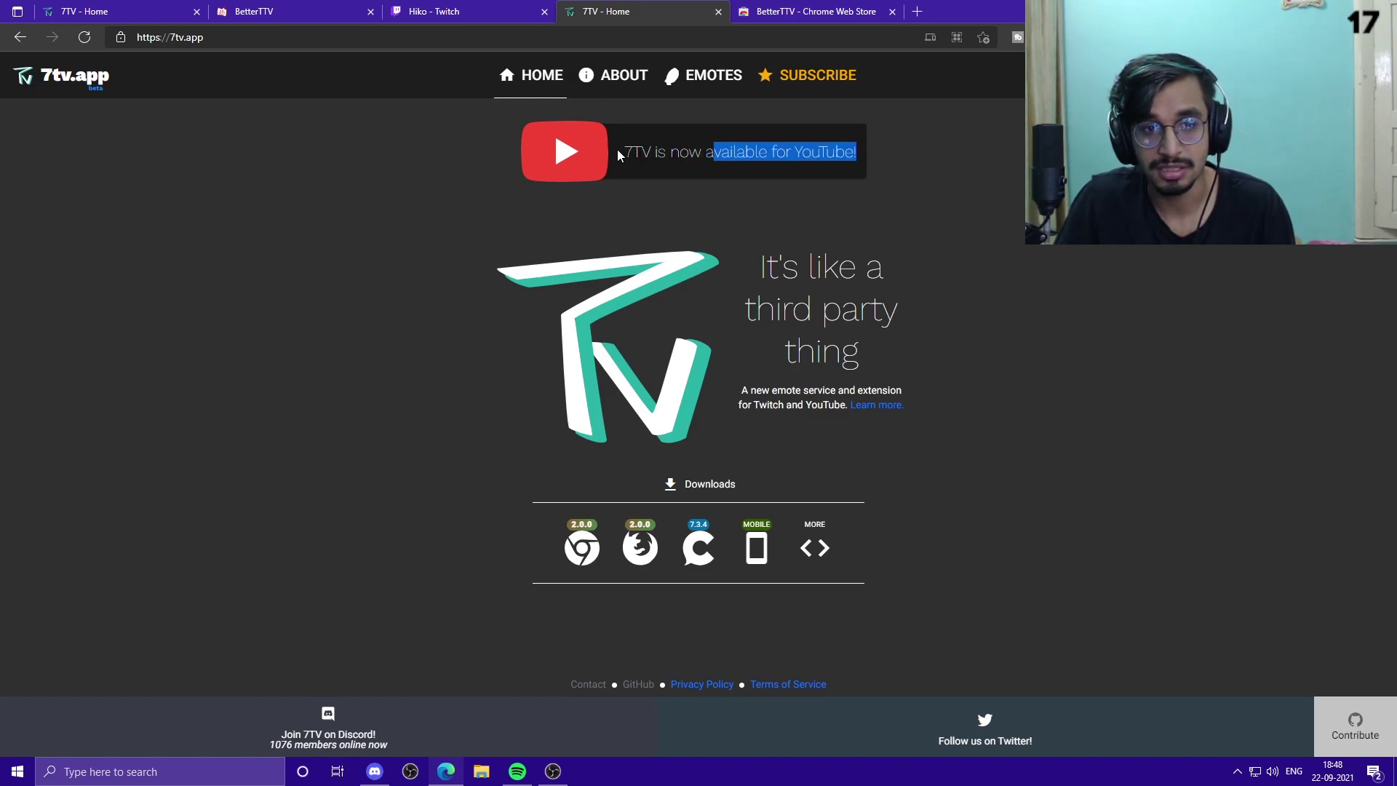
{"action": "left_click", "coordinate": [834, 160]}
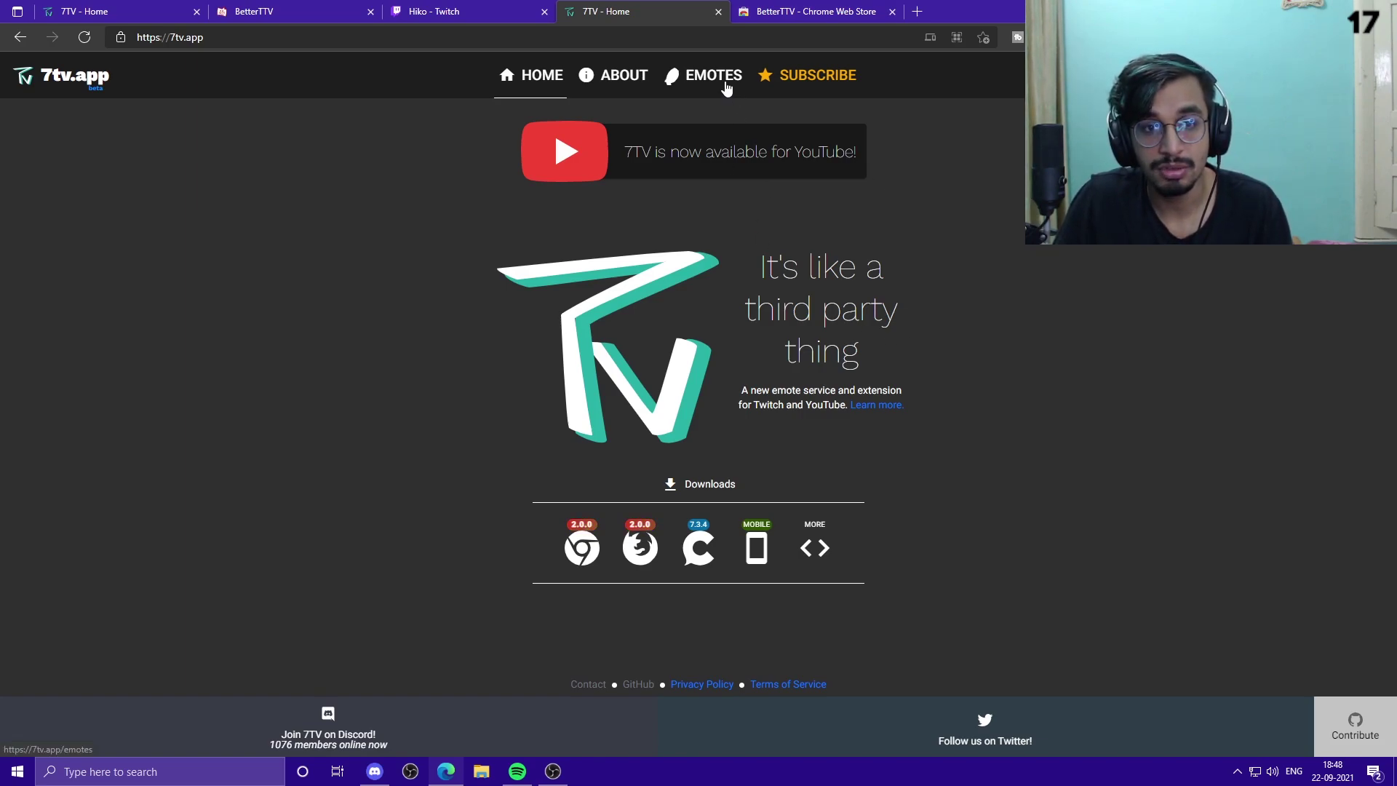
{"action": "key", "text": "F5"}
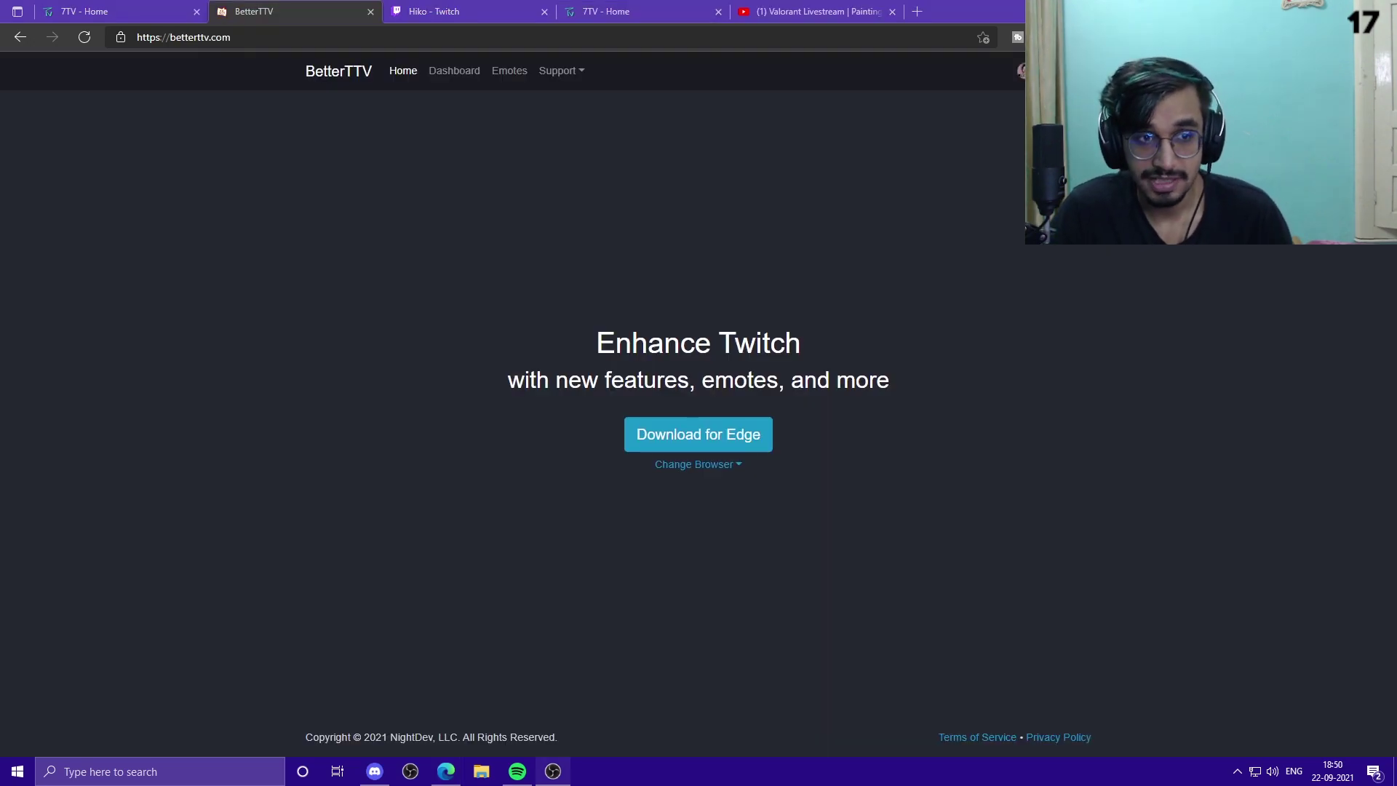
Open the BetterTTV dashboard, check its Connections settings, and return to the Emotes list
{"action": "left_click", "coordinate": [247, 39]}
{"action": "double_click", "coordinate": [247, 39]}
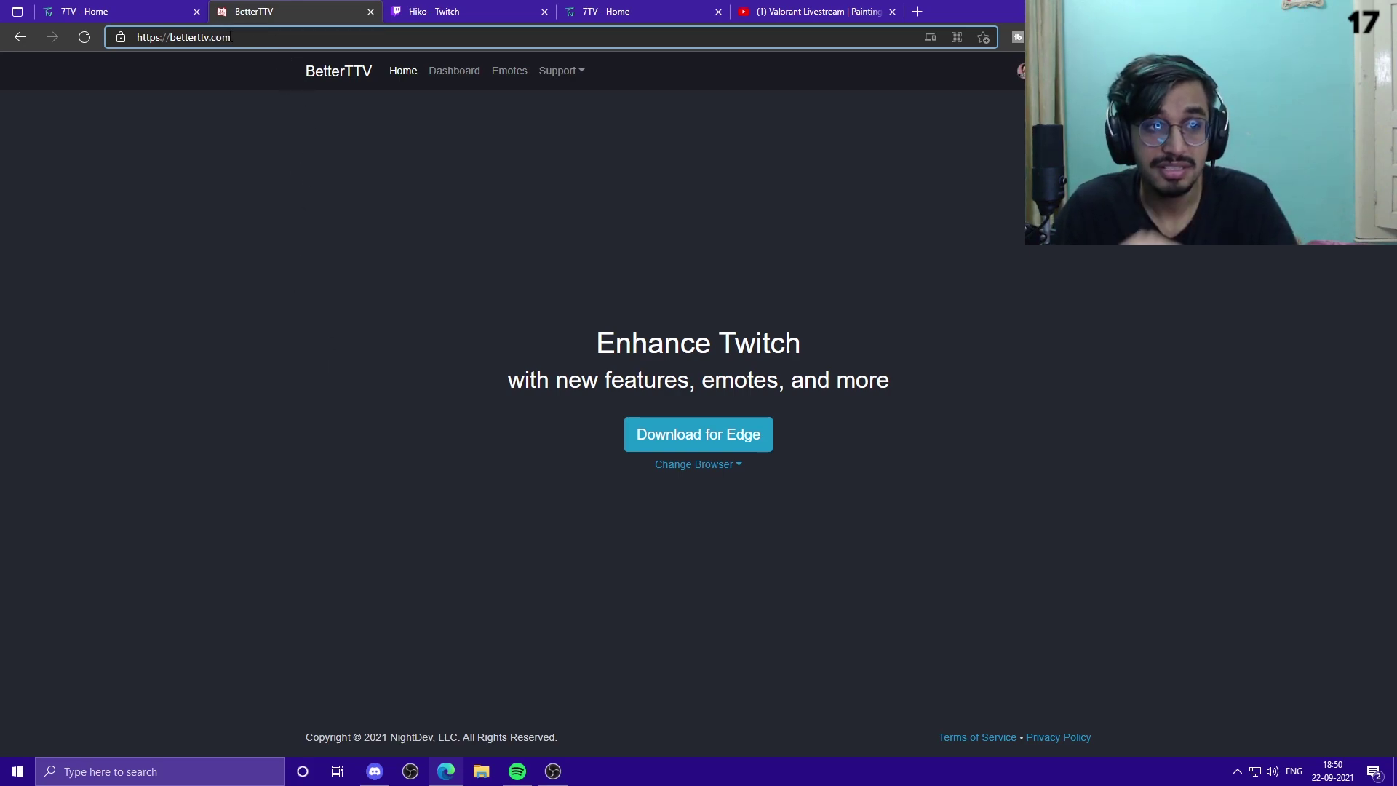
{"action": "left_click_drag", "start_coordinate": [248, 39], "coordinate": [170, 39]}
{"action": "left_click", "coordinate": [383, 206]}
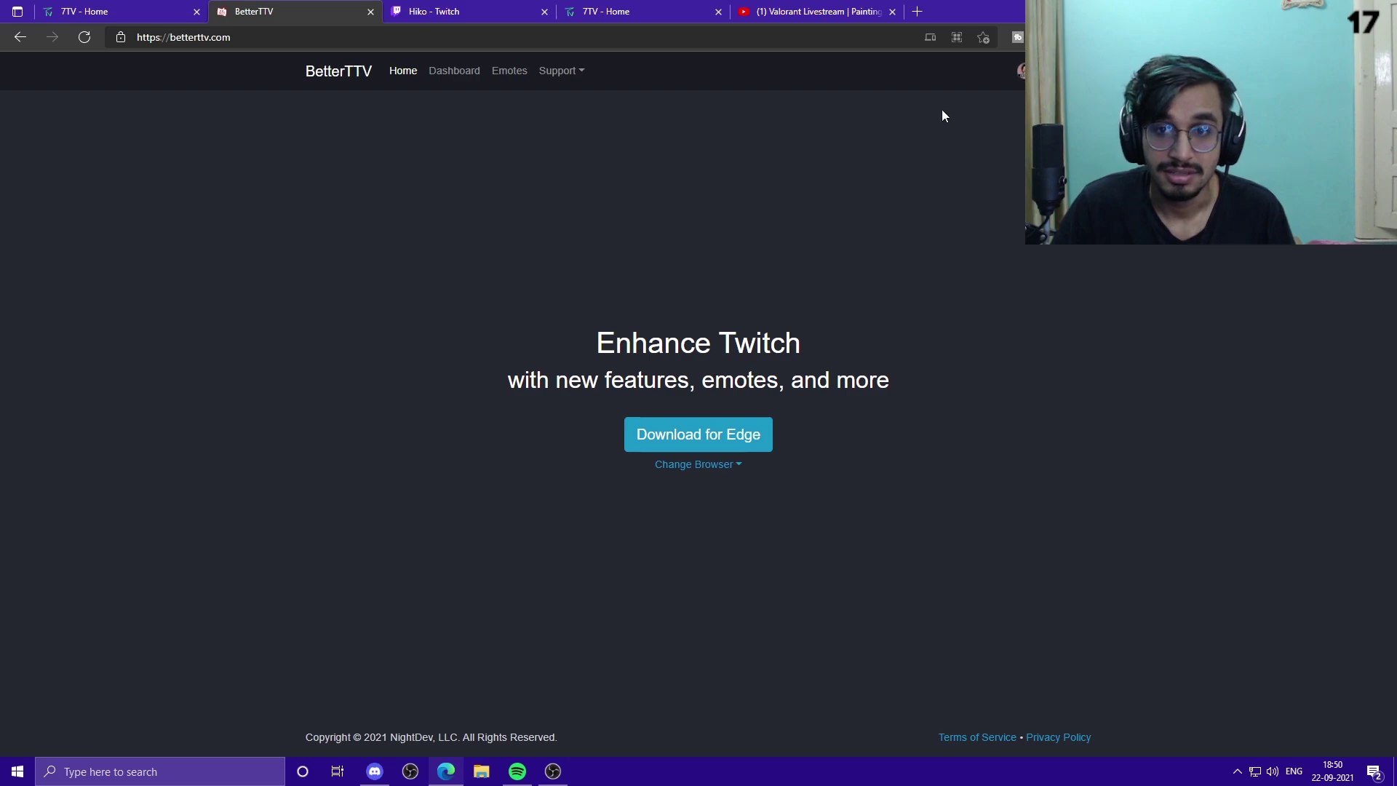
{"action": "left_click", "coordinate": [432, 69]}
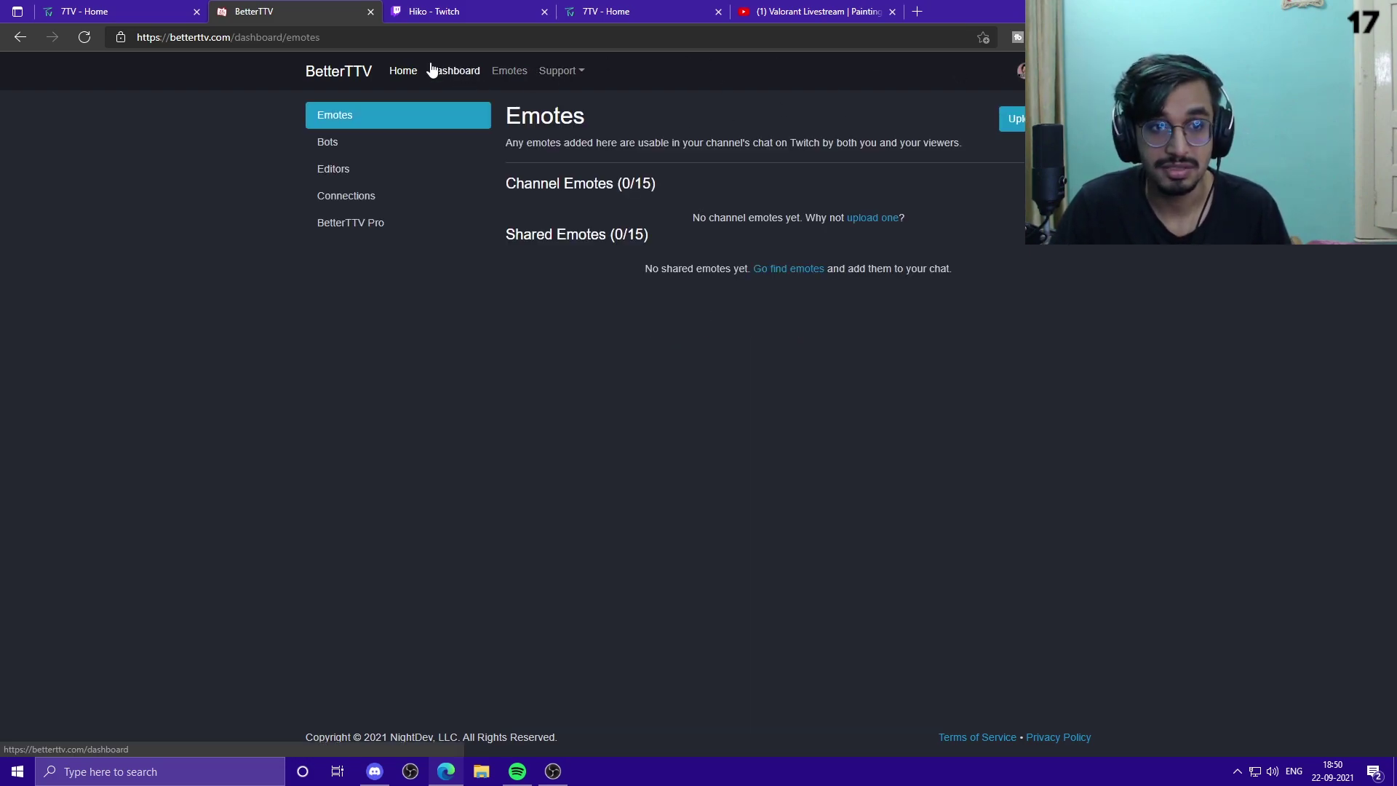
{"action": "left_click", "coordinate": [384, 198]}
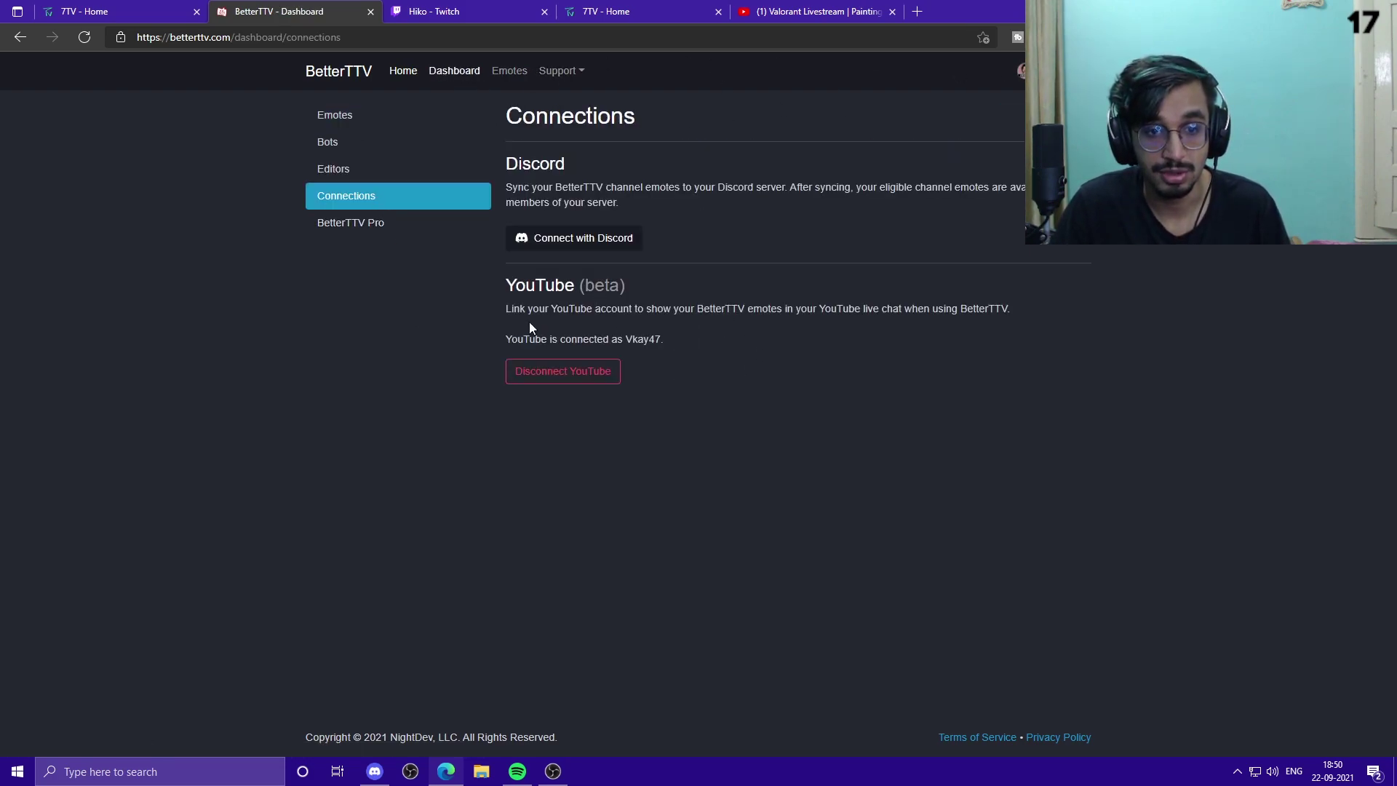
{"action": "left_click", "coordinate": [379, 115]}
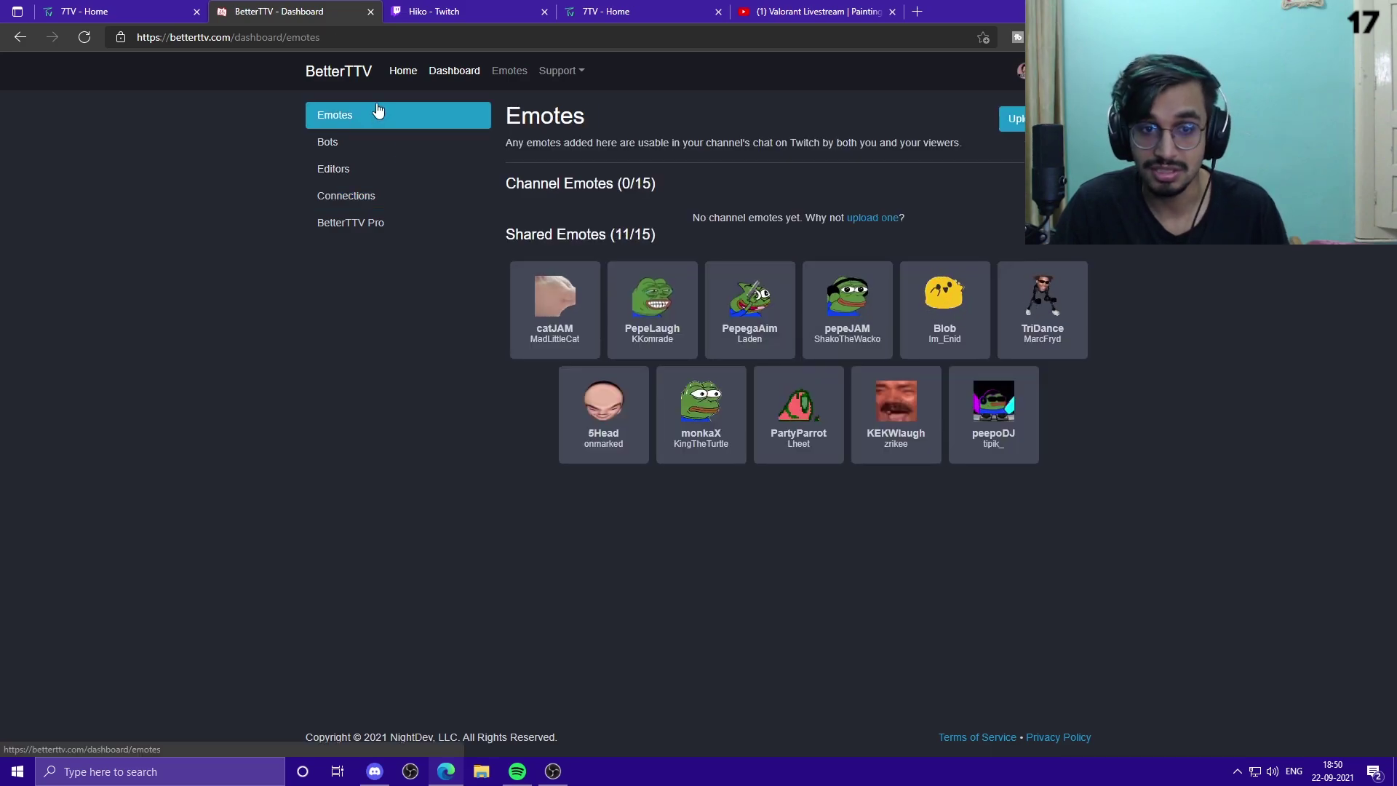
{"action": "left_click_drag", "start_coordinate": [684, 216], "coordinate": [844, 218]}
{"action": "left_click", "coordinate": [689, 223]}
{"action": "left_click", "coordinate": [501, 242]}
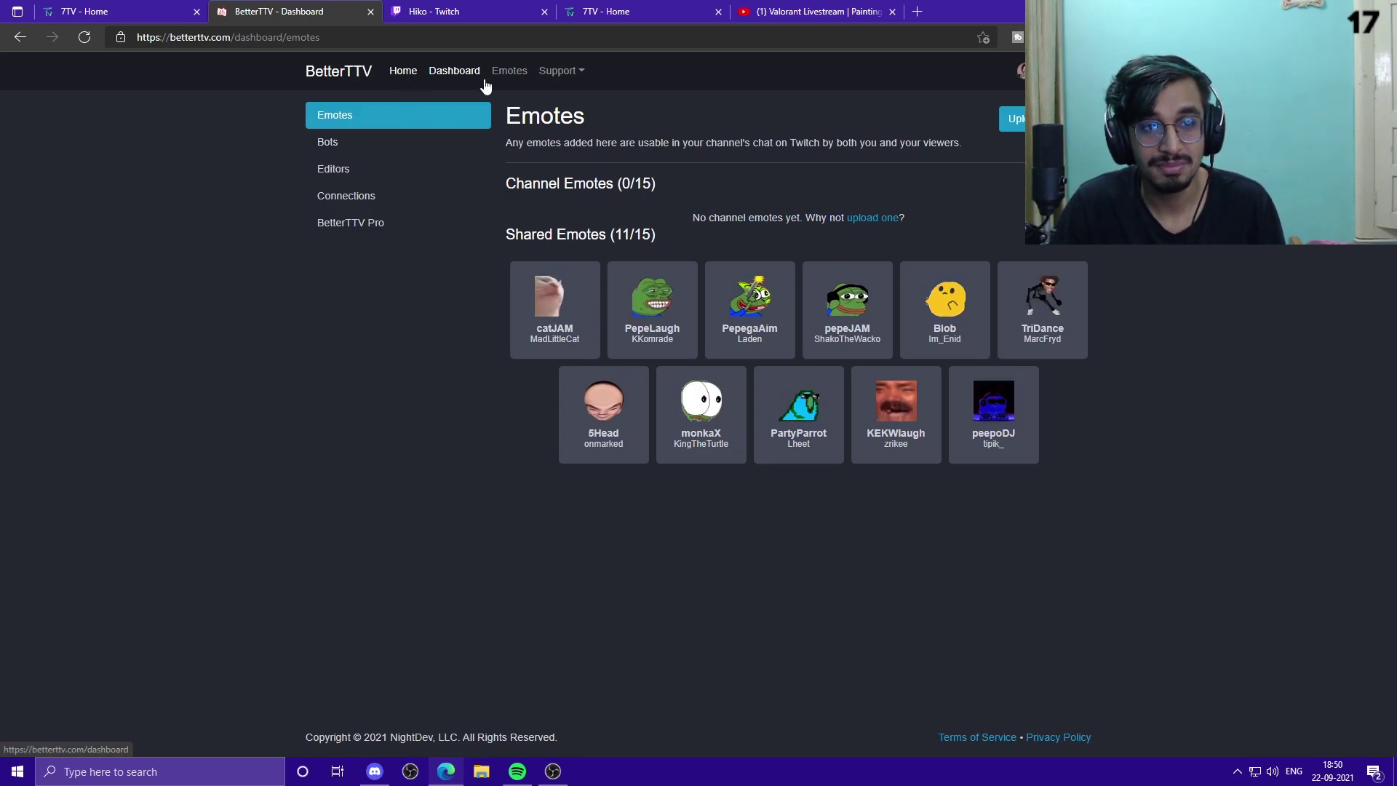
Search the public Top Emotes library for 'xqc'
{"action": "left_click", "coordinate": [508, 72]}
{"action": "scroll", "coordinate": [657, 521], "scroll_direction": "down", "scroll_amount": 6}
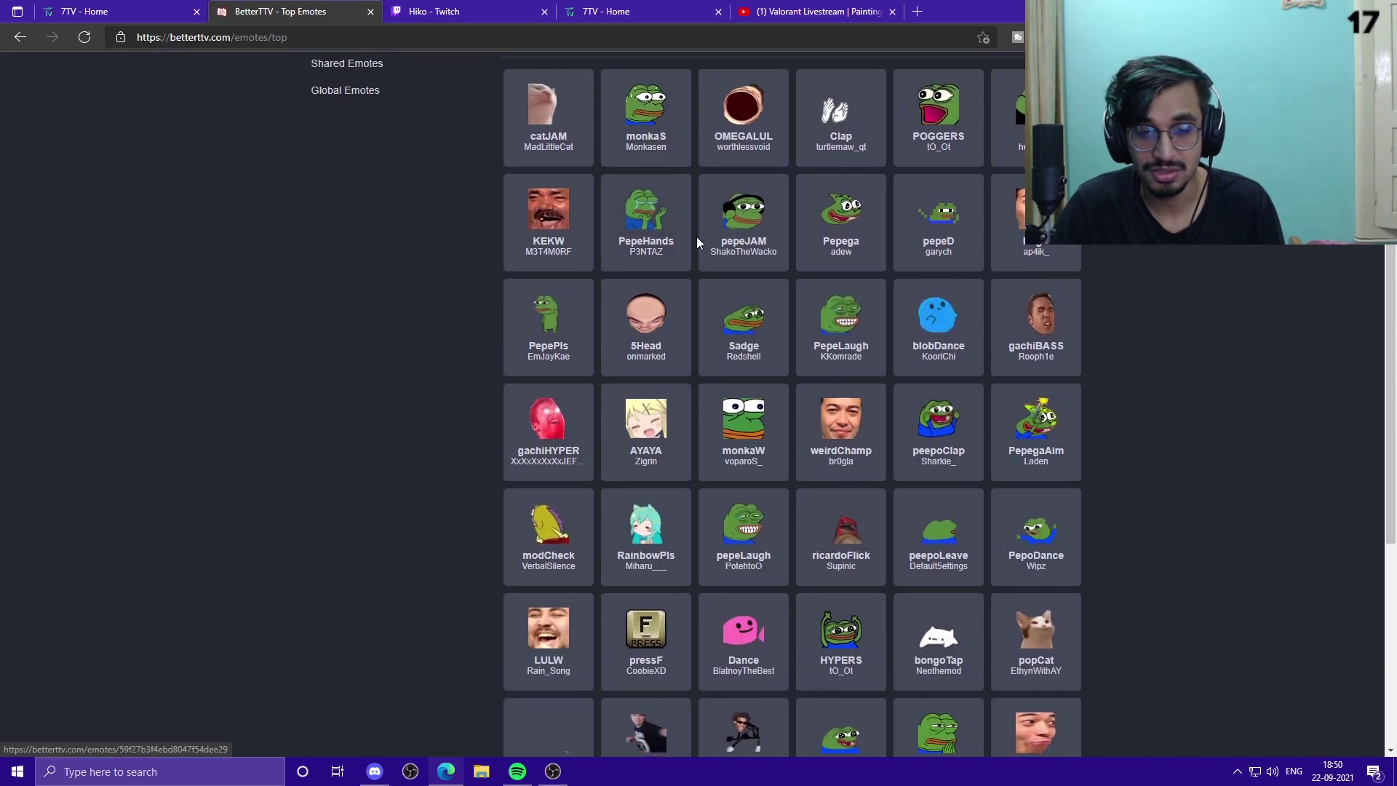
{"action": "left_click", "coordinate": [977, 114]}
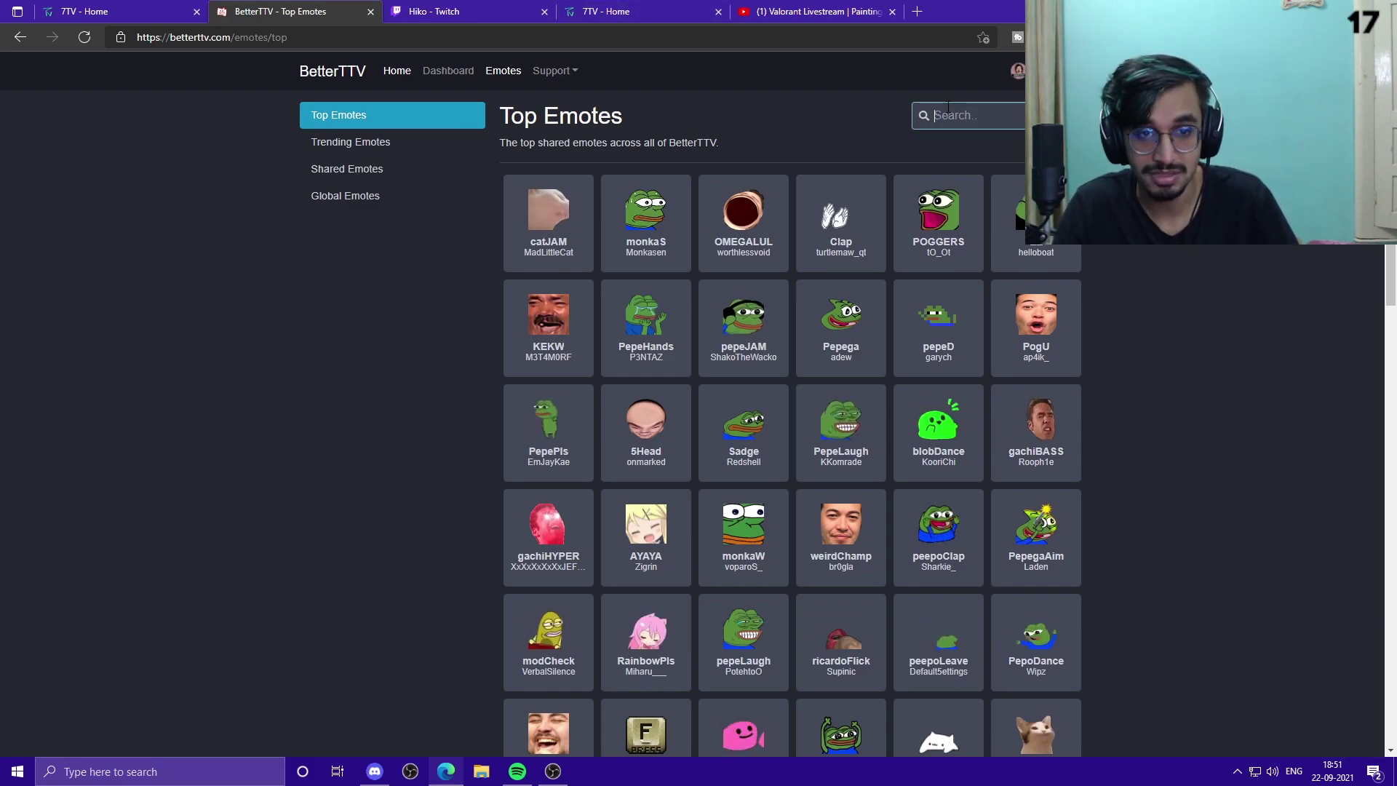
{"action": "type", "text": "xqc"}
{"action": "key", "text": "Return"}
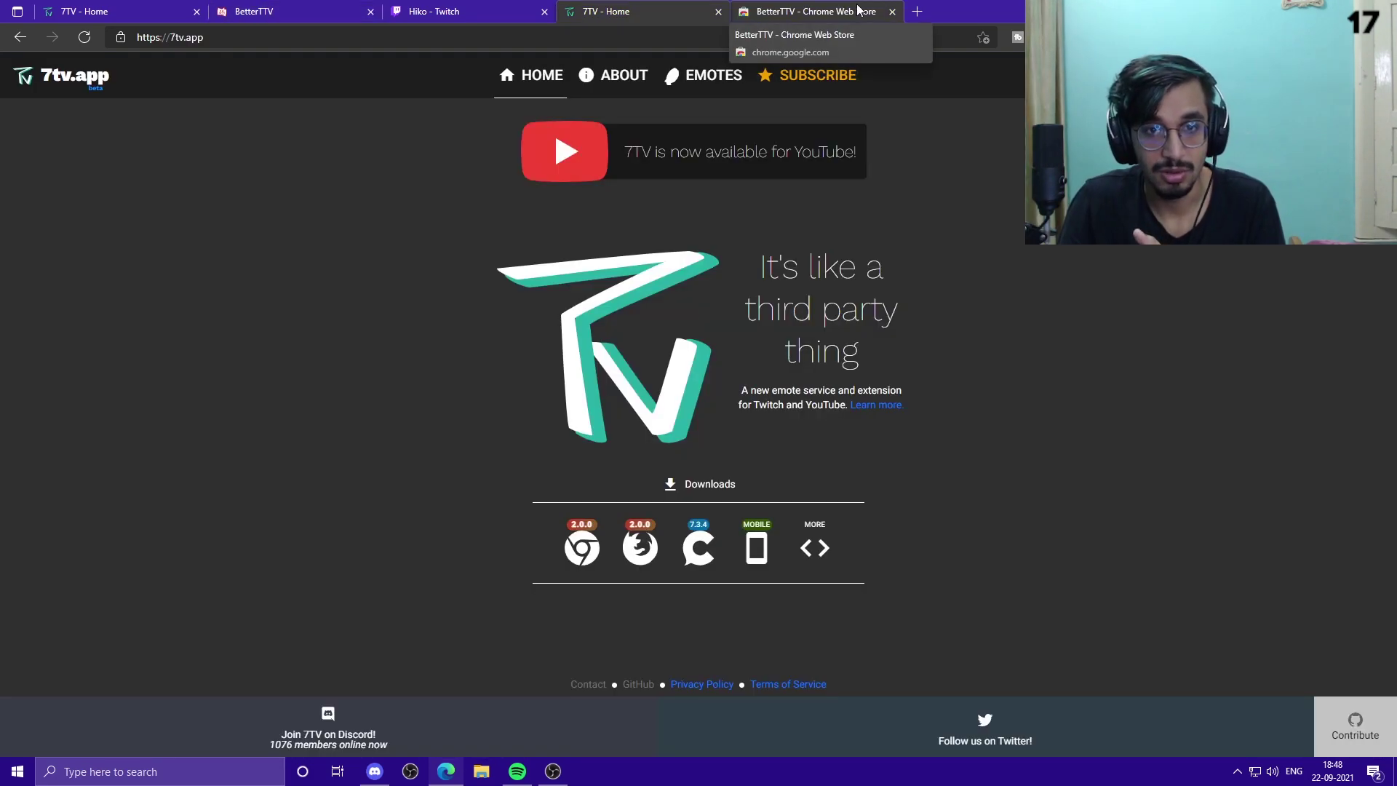
Load YouTube in the BetterTTV store tab and open the Valorant livestream
{"action": "left_click", "coordinate": [858, 9]}
{"action": "left_click", "coordinate": [851, 38]}
{"action": "type", "text": "youtube.com"}
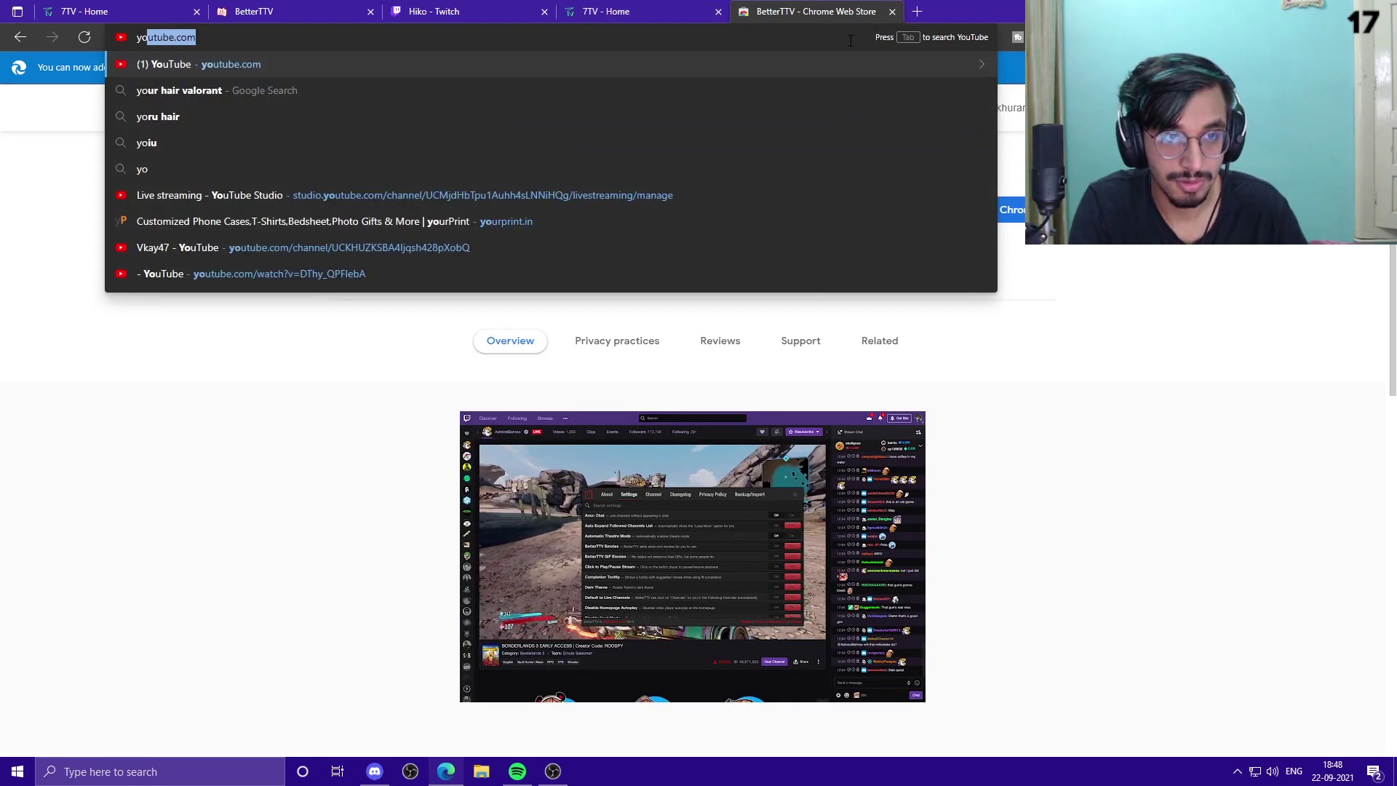
{"action": "key", "text": "Return"}
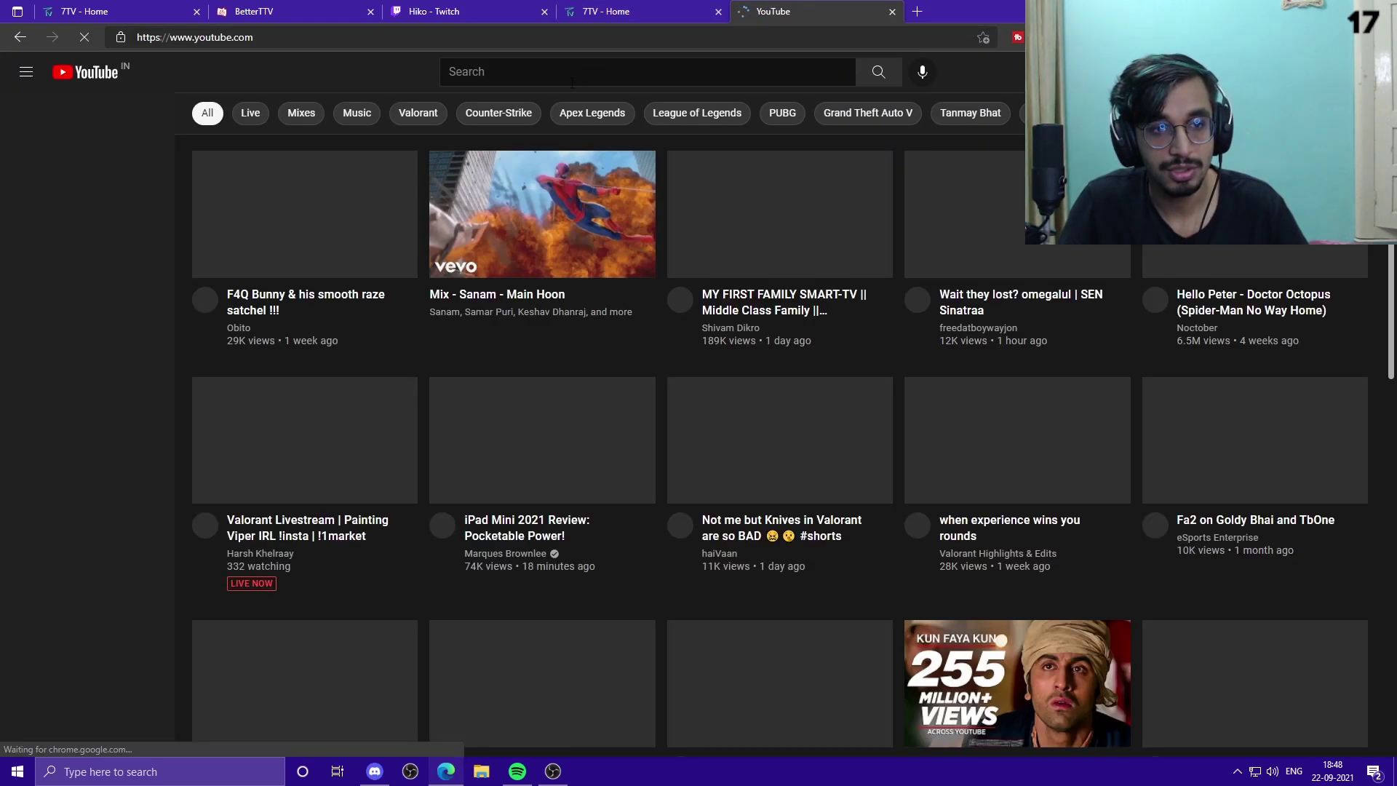
{"action": "scroll", "coordinate": [107, 472], "scroll_direction": "down", "scroll_amount": 1}
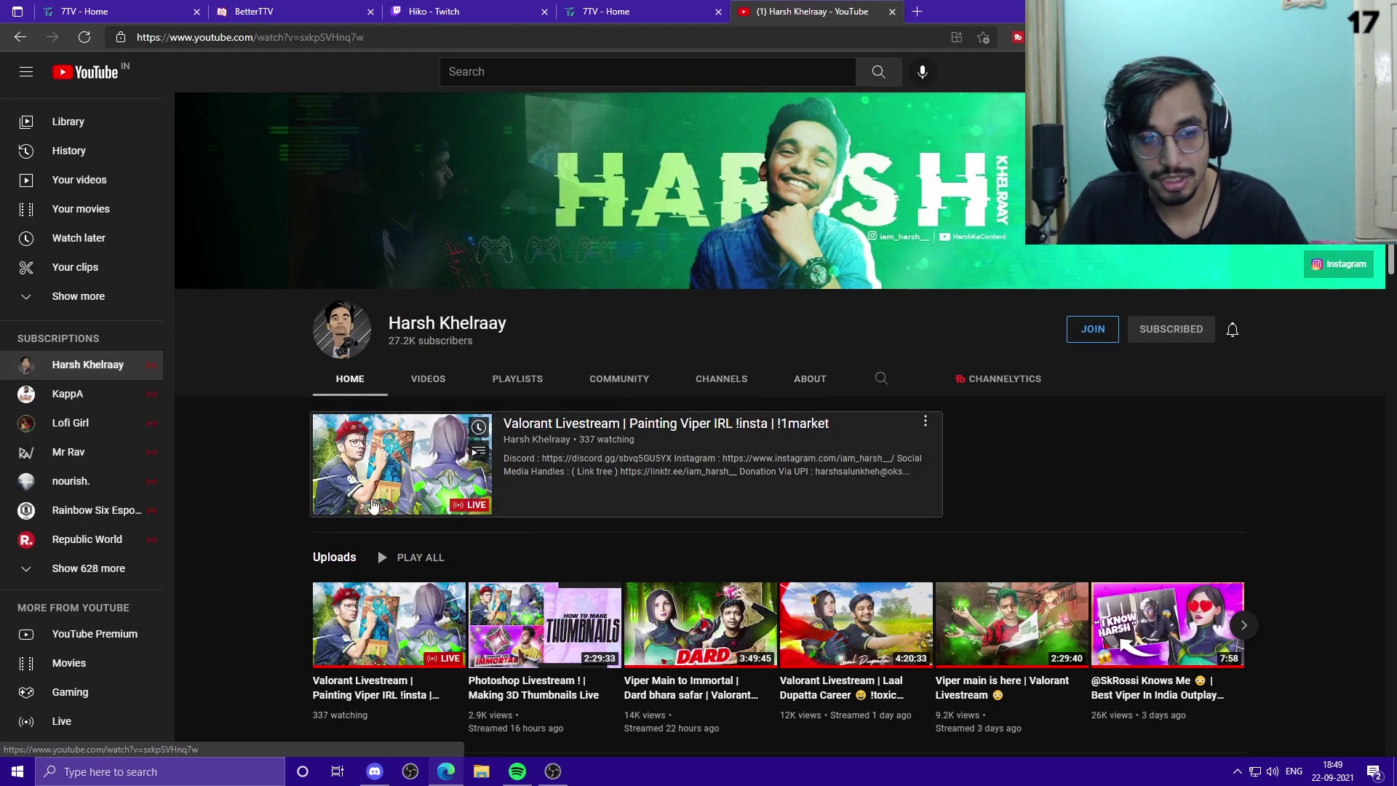
{"action": "left_click", "coordinate": [381, 498]}
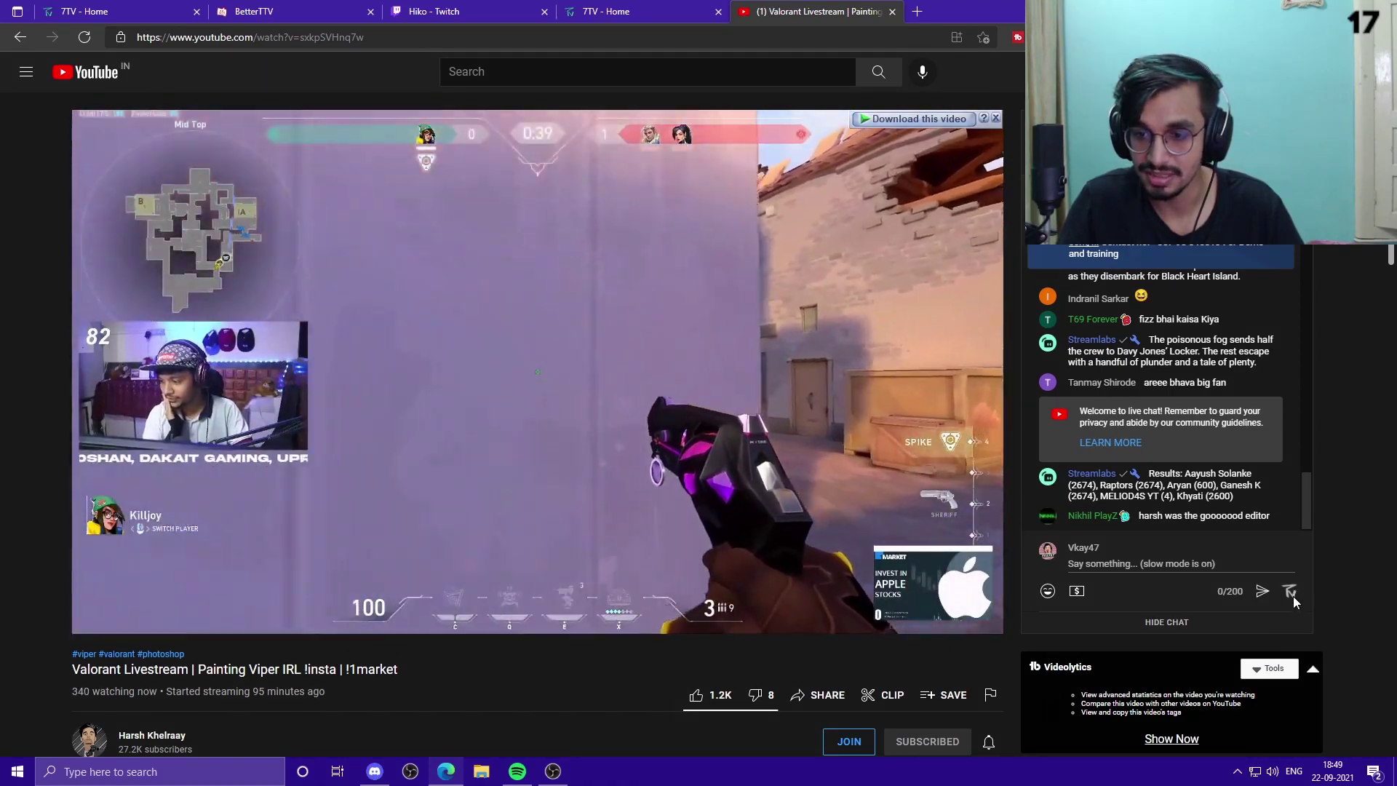
Open the live chat emote picker and switch it to the 7TV global emotes
{"action": "left_click", "coordinate": [1292, 593]}
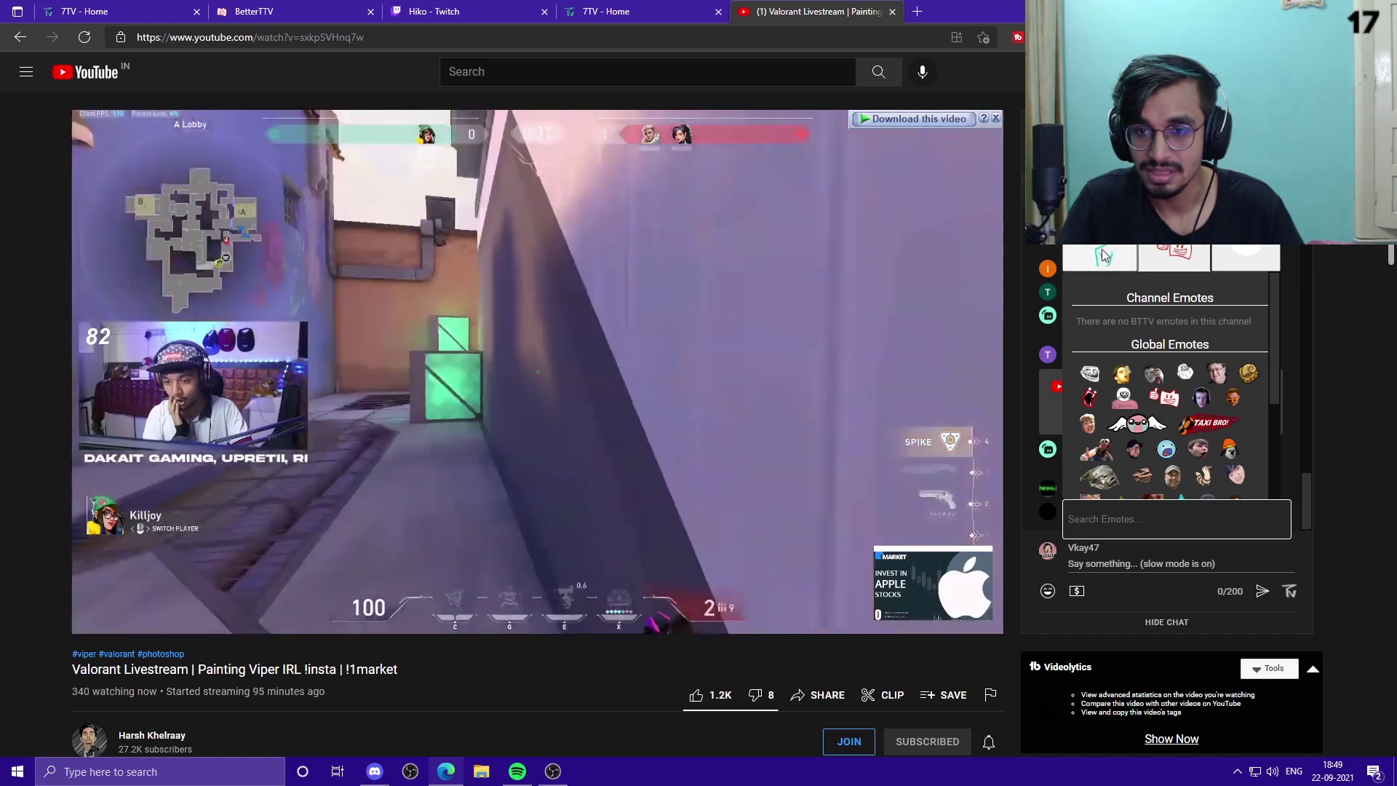
{"action": "left_click", "coordinate": [1174, 251]}
{"action": "left_click", "coordinate": [1174, 252]}
{"action": "scroll", "coordinate": [1166, 384], "scroll_direction": "down", "scroll_amount": 2}
{"action": "scroll", "coordinate": [1164, 378], "scroll_direction": "up", "scroll_amount": 2}
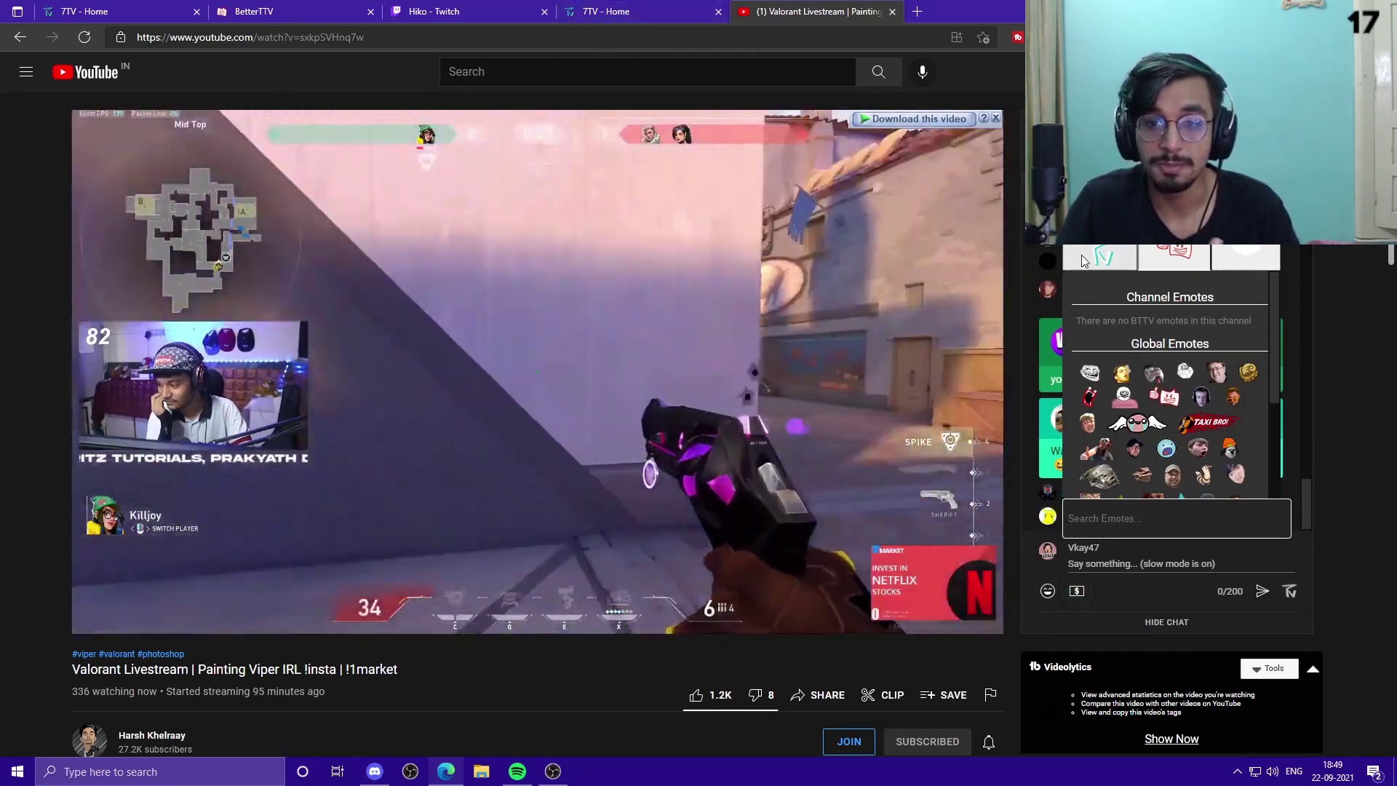
{"action": "left_click", "coordinate": [1084, 260]}
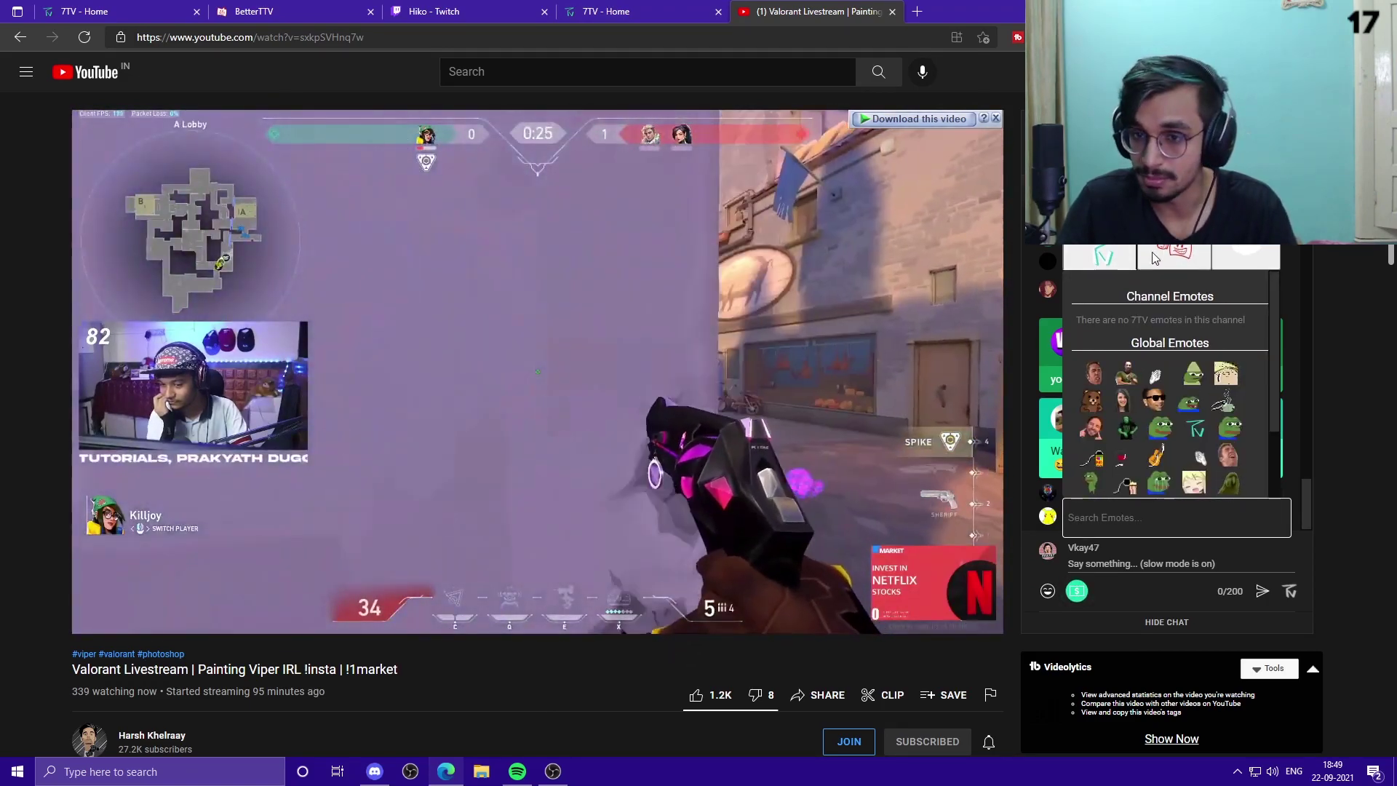